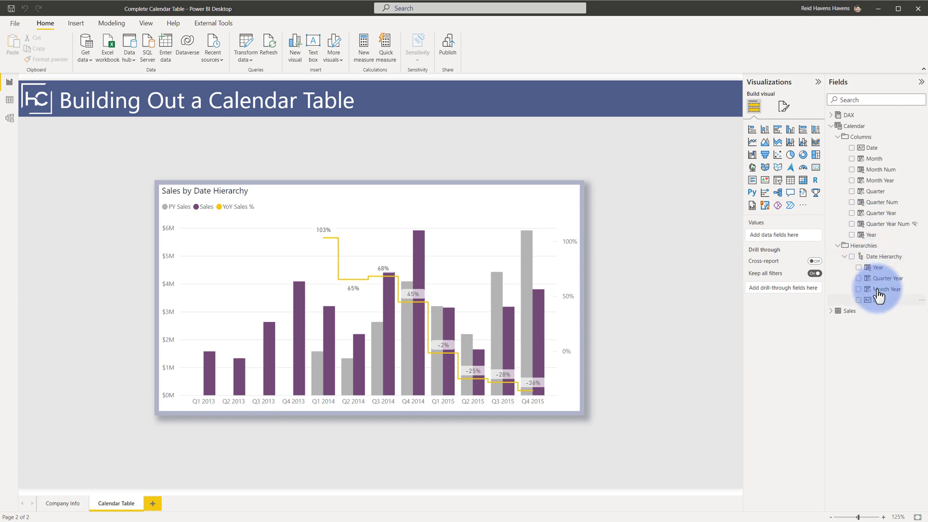
Step: Drill the Sales by Date Hierarchy chart up to years, then down through quarters to months
{"action": "left_click", "coordinate": [430, 189]}
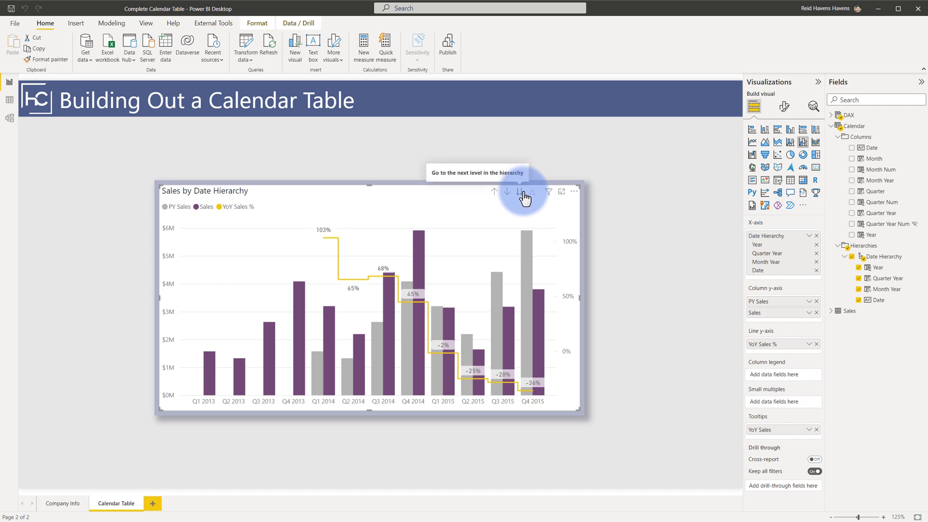
{"action": "left_click", "coordinate": [494, 192]}
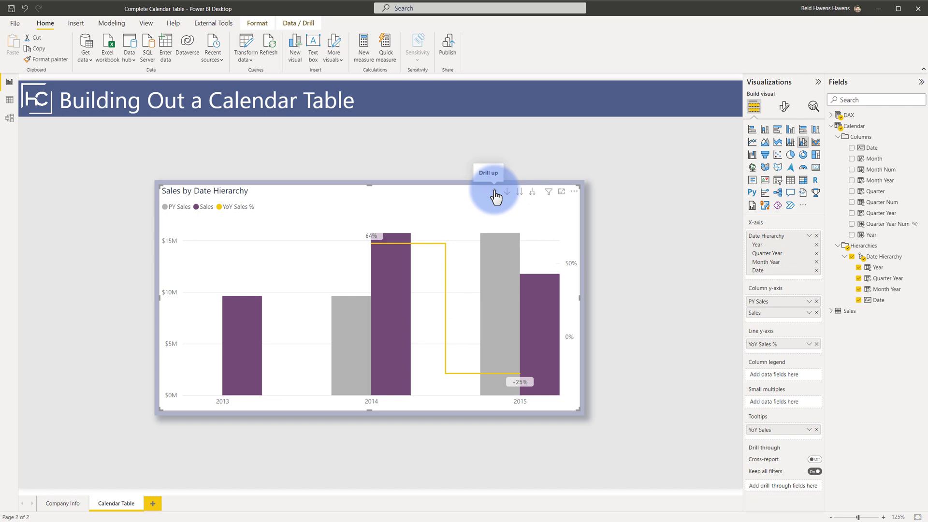
{"action": "left_click", "coordinate": [519, 195]}
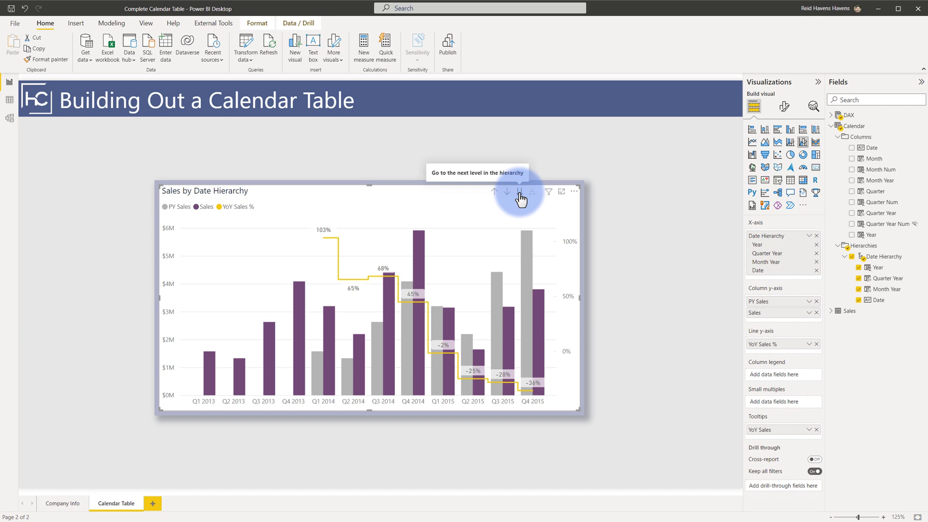
{"action": "left_click", "coordinate": [519, 193]}
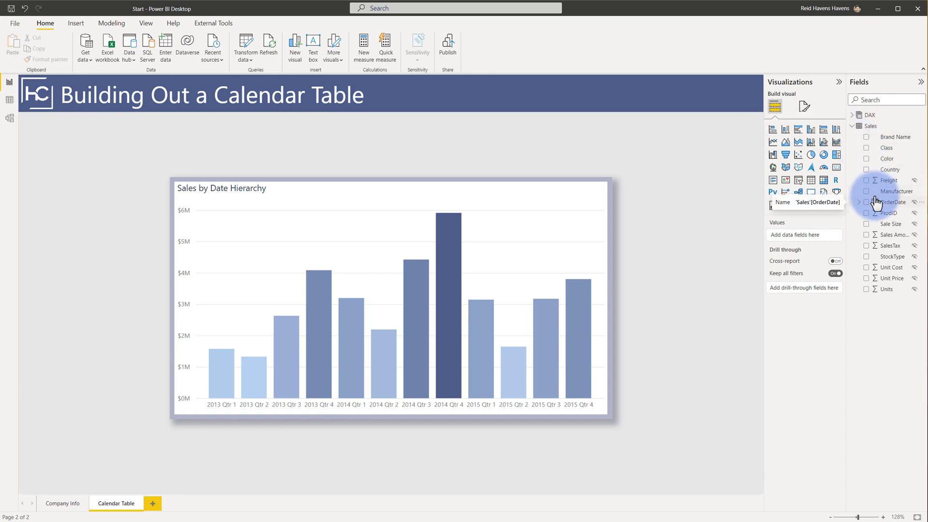
Step: Expand Sales OrderDate and its Date Hierarchy to list Year, Quarter, Month and Day
{"action": "left_click", "coordinate": [859, 202]}
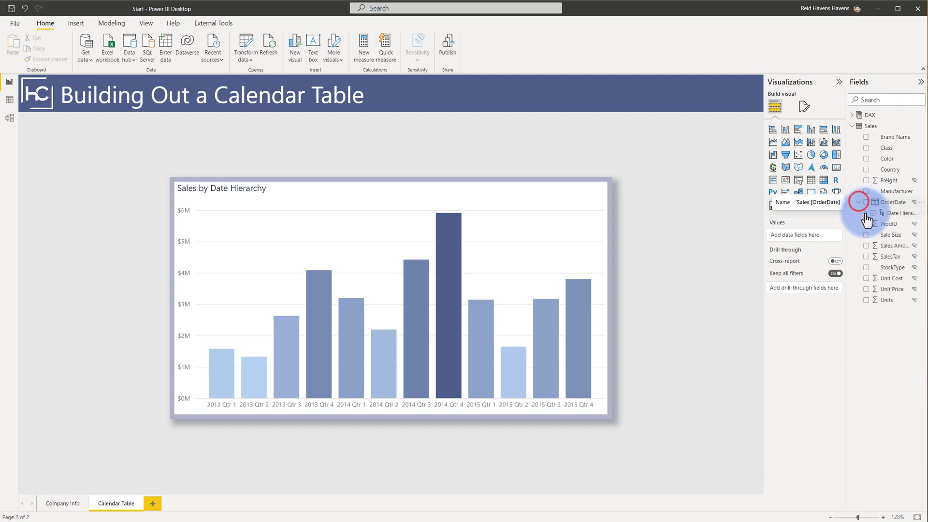
{"action": "left_click", "coordinate": [866, 213]}
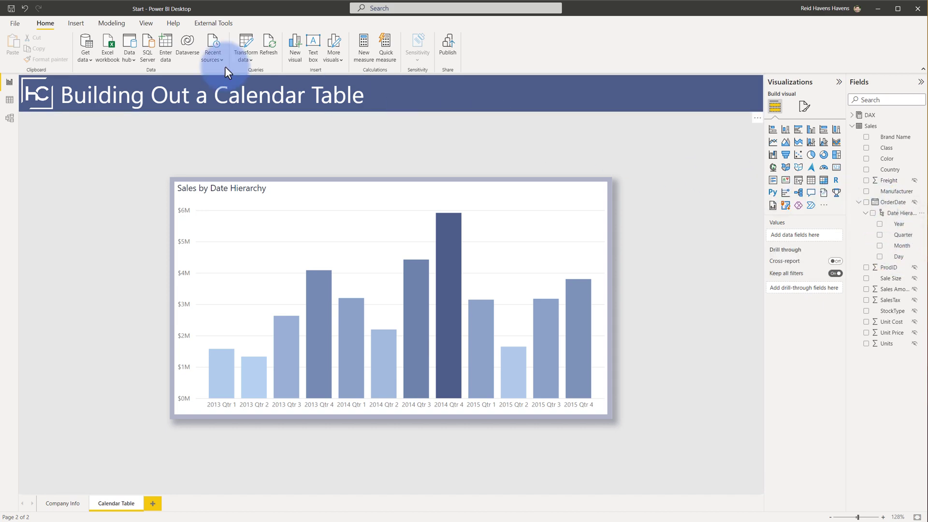
Step: Uncheck Auto date/time in Current File Data Load options, then check the chart's OrderDate field
{"action": "left_click", "coordinate": [13, 22]}
{"action": "left_click", "coordinate": [42, 164]}
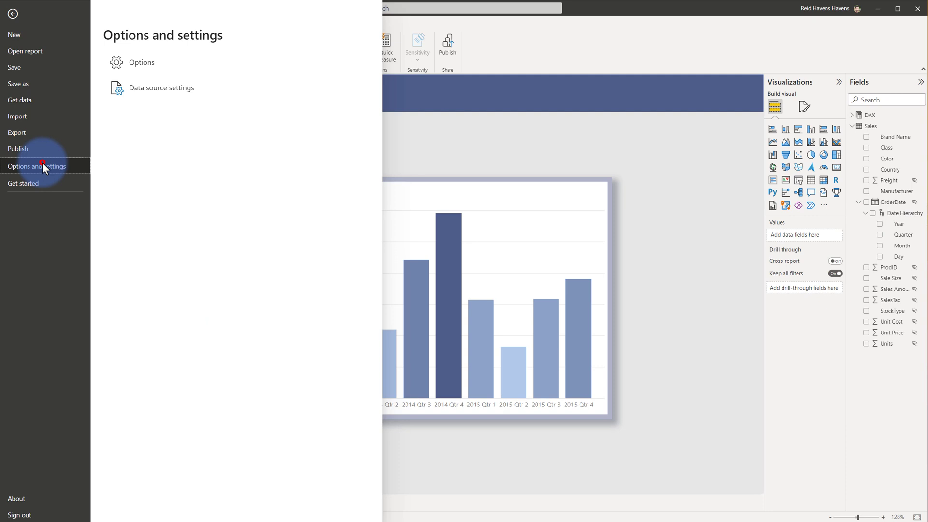
{"action": "left_click", "coordinate": [158, 72]}
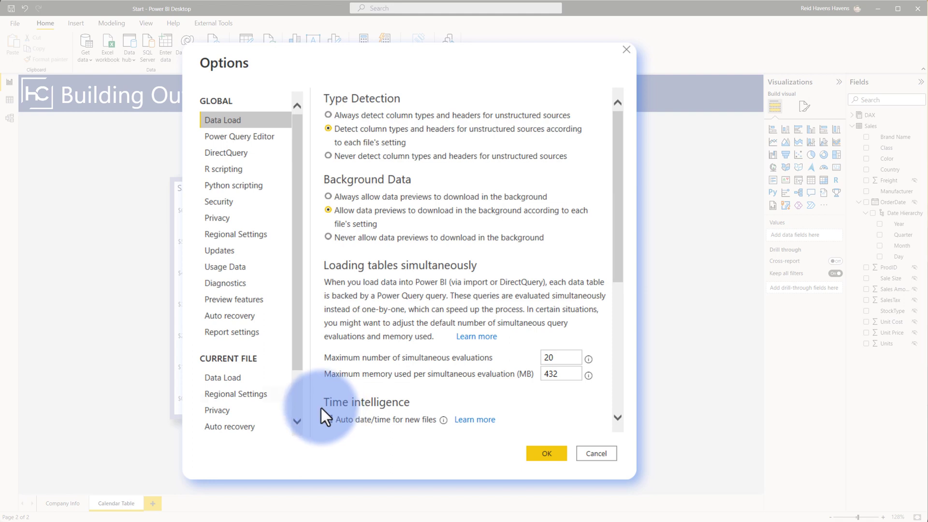
{"action": "left_click", "coordinate": [243, 380]}
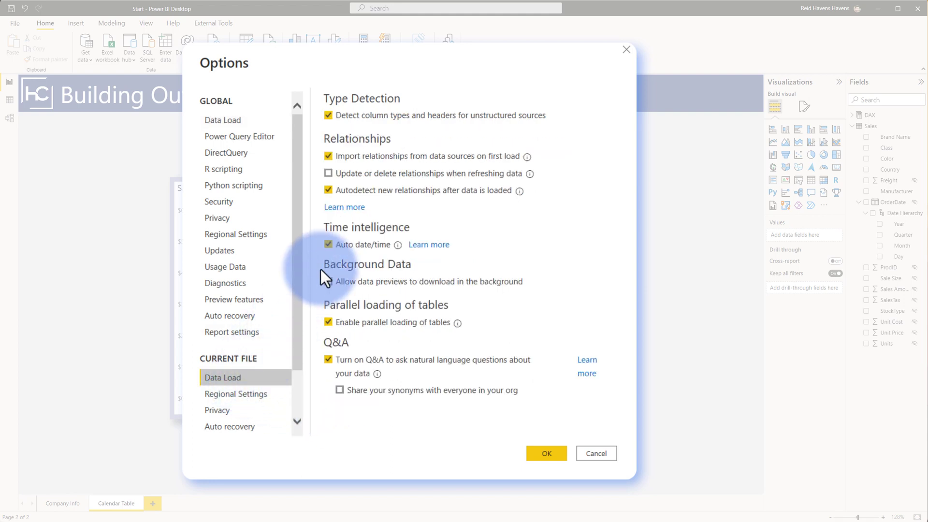
{"action": "left_click", "coordinate": [334, 245]}
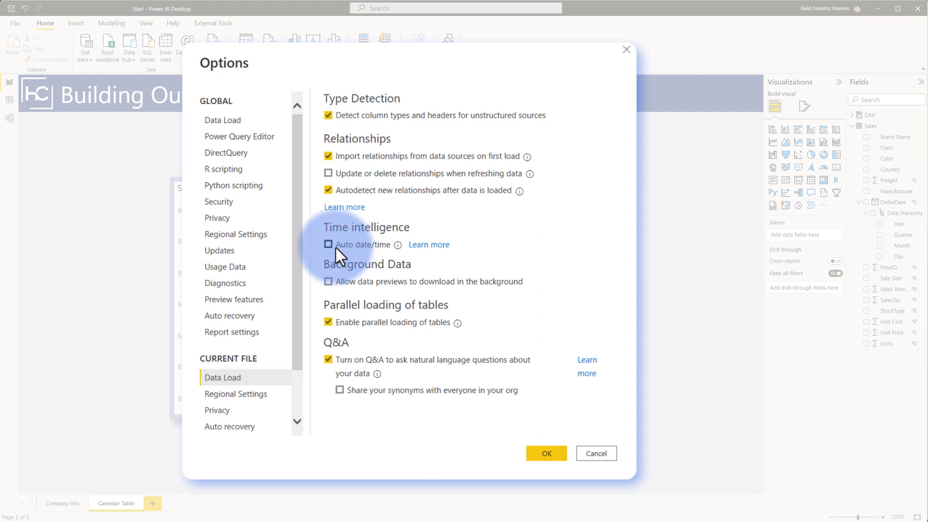
{"action": "left_click", "coordinate": [538, 453]}
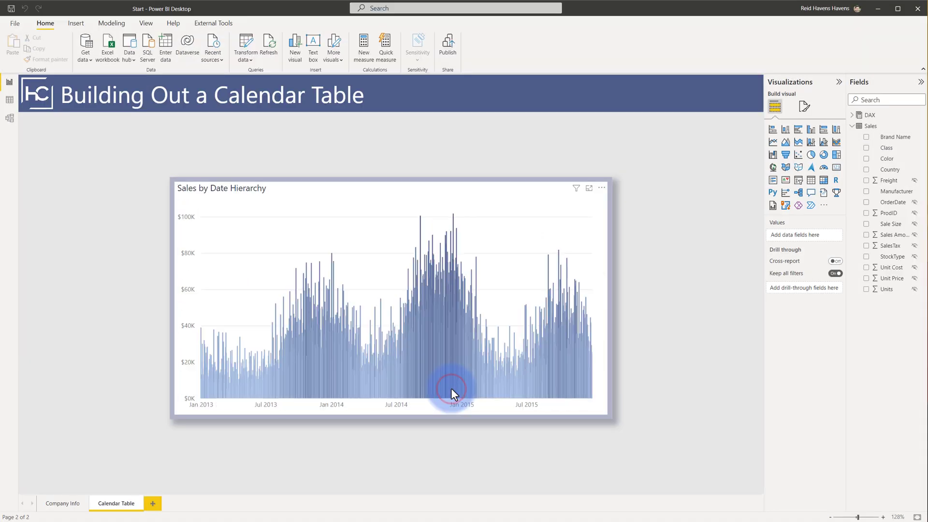
{"action": "left_click", "coordinate": [406, 191]}
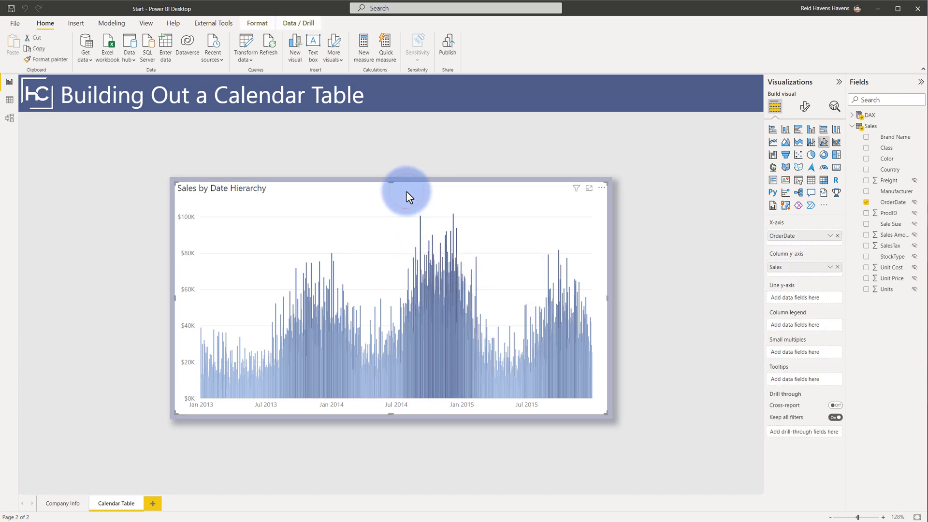
{"action": "left_click", "coordinate": [886, 207]}
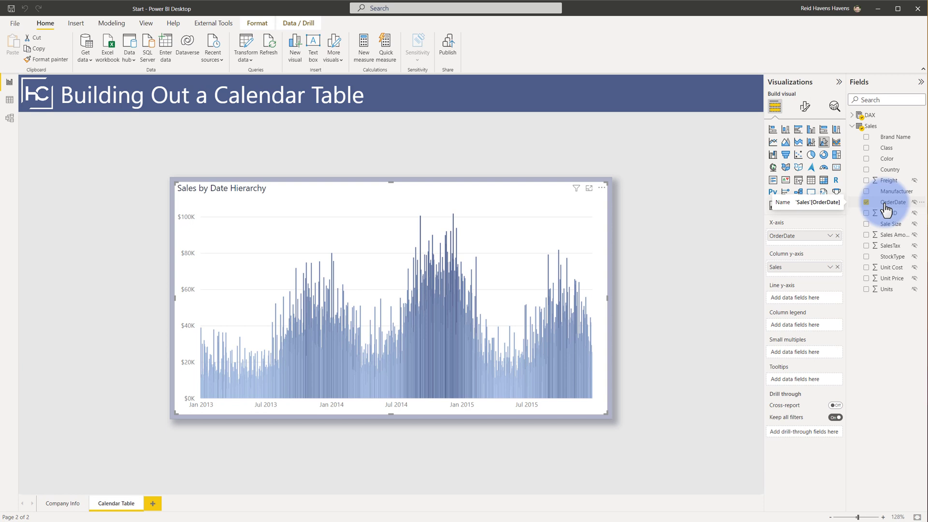
Step: Enter a new table formula Calendar = CALENDAR( MIN(Sales[OrderDate]), MAX(Sales[OrderDate]) )
{"action": "left_click", "coordinate": [122, 22]}
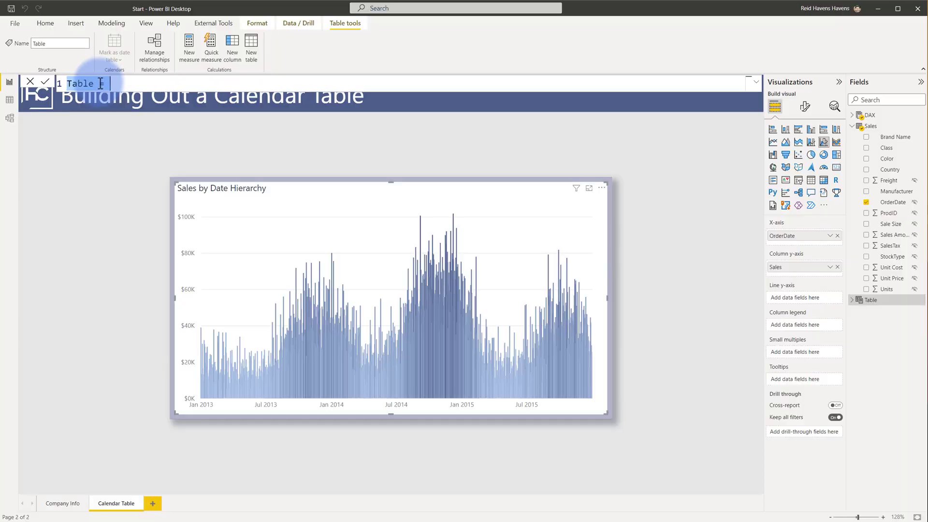
{"action": "type", "text": "Calendar = "}
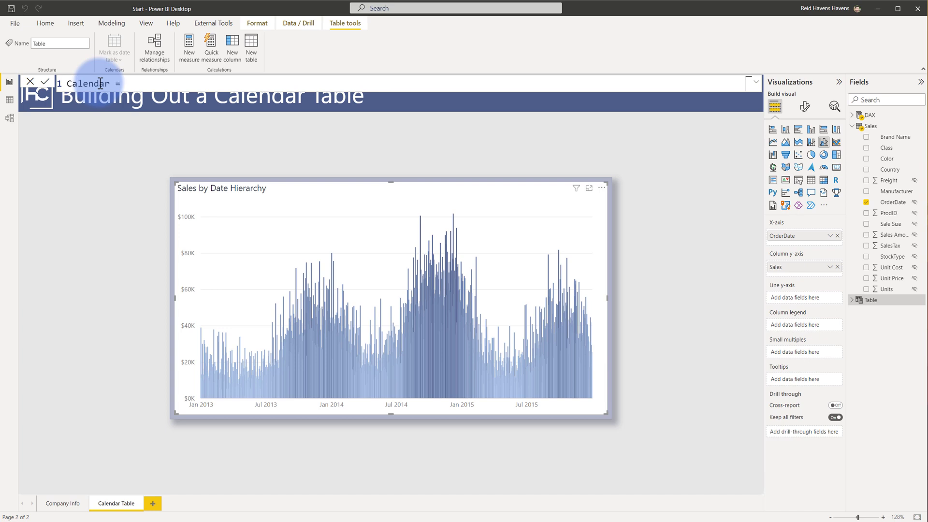
{"action": "type", "text": "CALENDAR("}
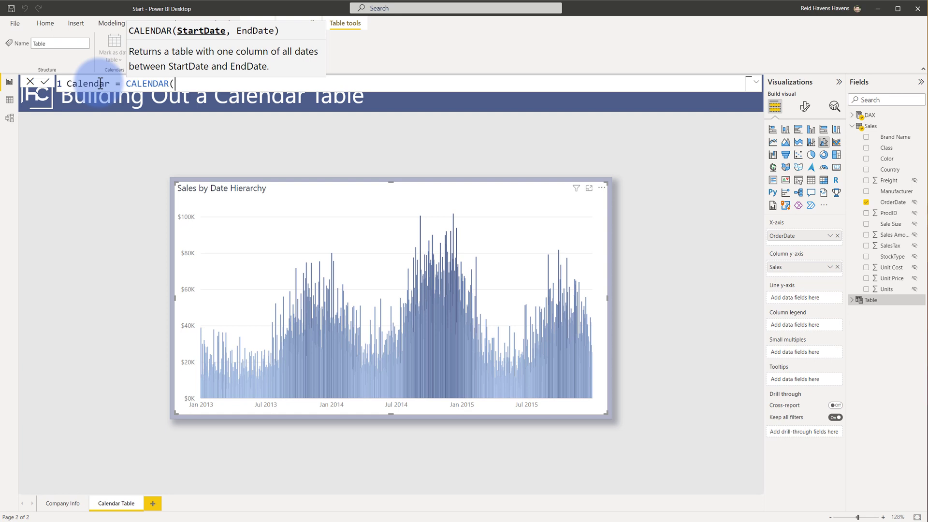
{"action": "type", "text": "MIN(Sales[OrderDate]), MAX(Sales[OrderDate]) )"}
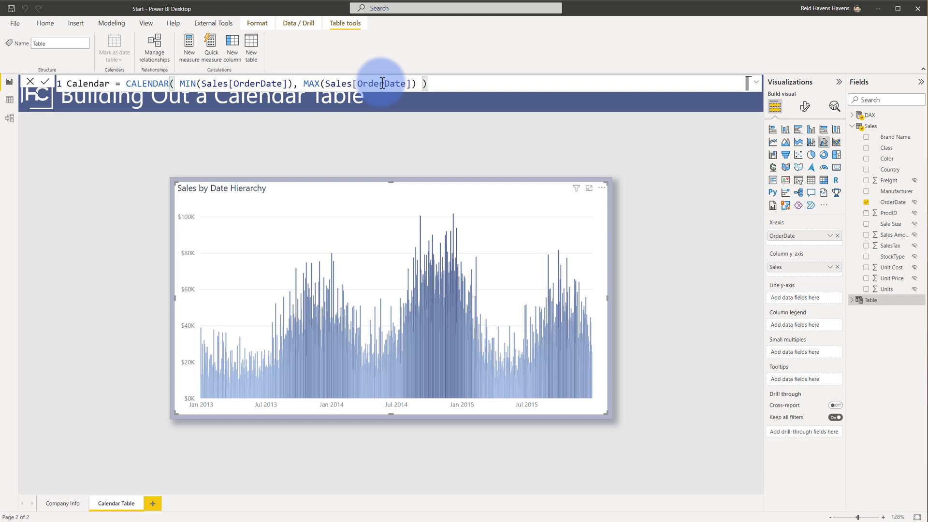
Step: Replace the start date with DATE(YEAR(MIN(Sales[OrderDate])), 1, 1)
{"action": "left_click_drag", "start_coordinate": [178, 83], "coordinate": [480, 97]}
{"action": "key", "text": "BackSpace"}
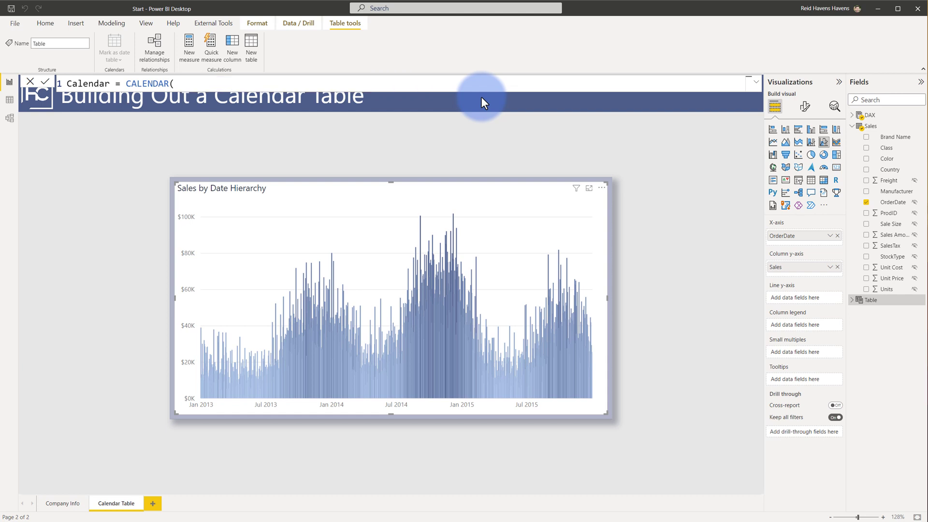
{"action": "type", "text": "DATE("}
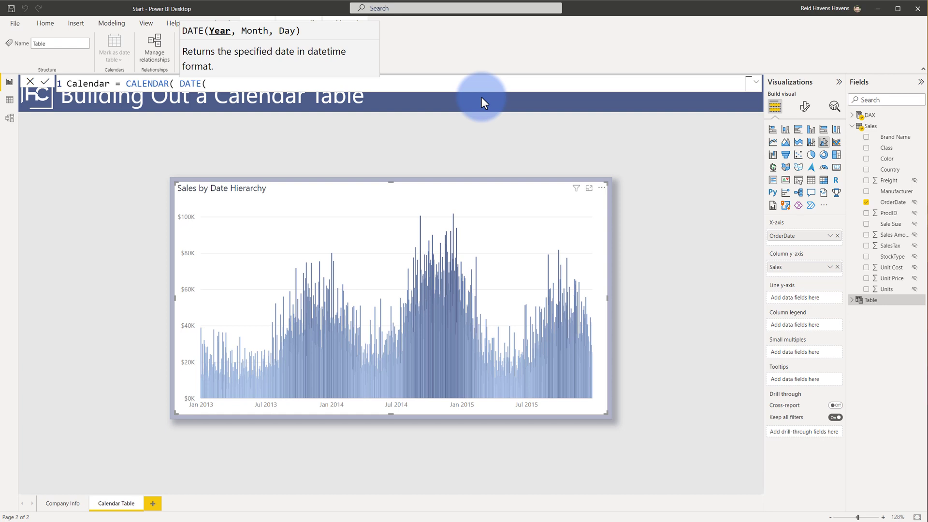
{"action": "type", "text": "YEAR("}
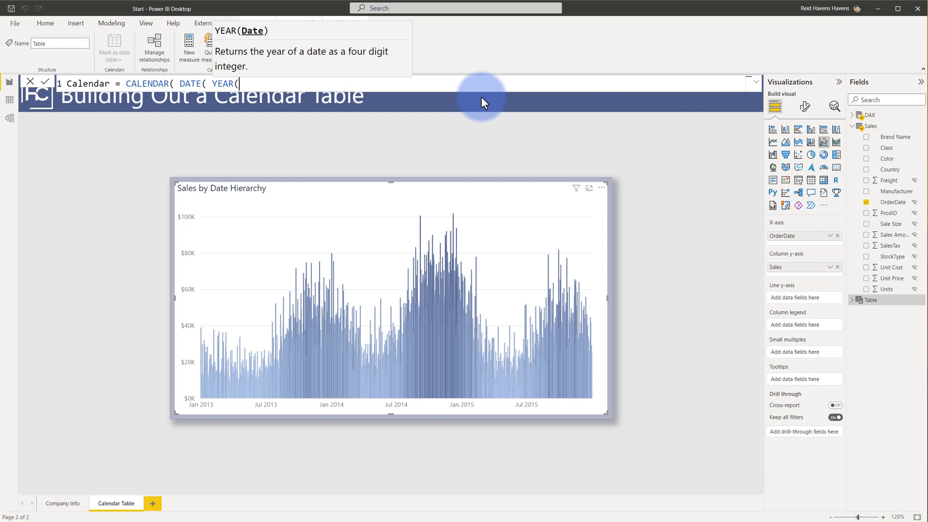
{"action": "type", "text": "MIN(Sales[OrderDate]) )"}
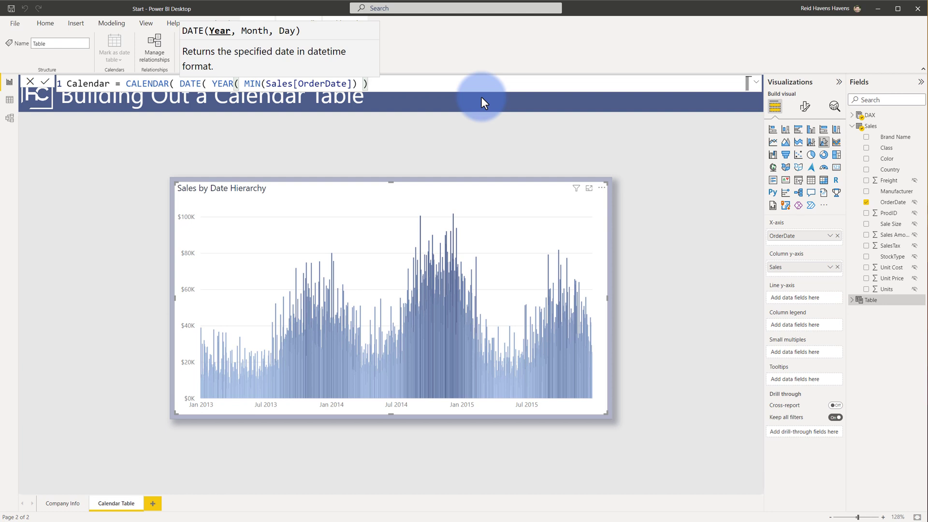
{"action": "type", "text": ", 1, 1)"}
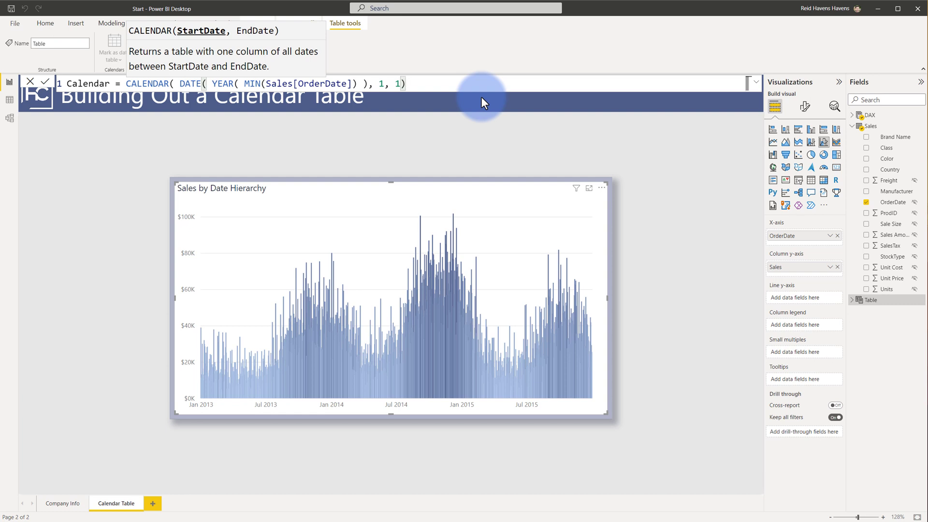
Step: Add the end date DATE(YEAR(MAX(Sales[OrderDate])), 12, 31) as CALENDAR's second argument
{"action": "left_click", "coordinate": [180, 84], "text": "shift"}
{"action": "key", "text": "ctrl+c"}
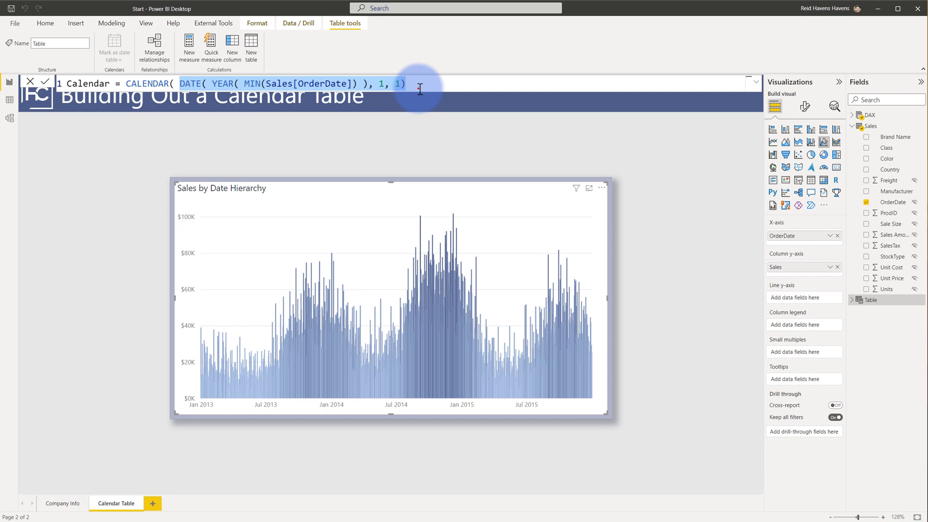
{"action": "left_click", "coordinate": [416, 86]}
{"action": "type", "text": ","}
{"action": "key", "text": "ctrl+v"}
{"action": "double_click", "coordinate": [483, 84]}
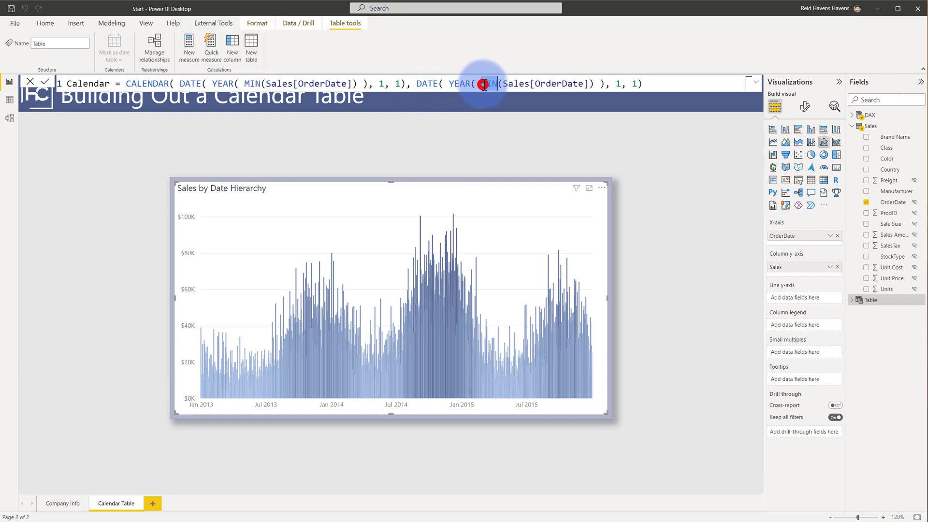
{"action": "type", "text": "MAX"}
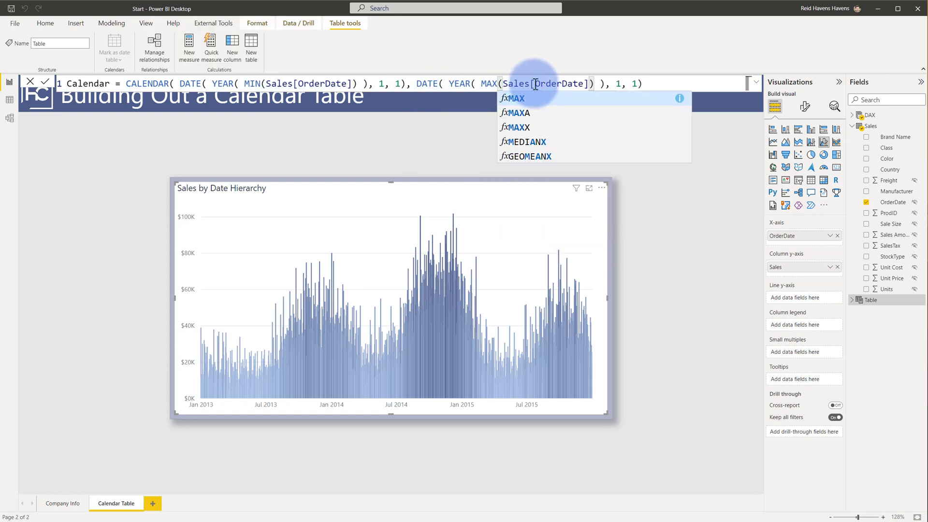
{"action": "left_click", "coordinate": [622, 83]}
{"action": "type", "text": "2"}
{"action": "key", "text": "Right"}
{"action": "key", "text": "Right"}
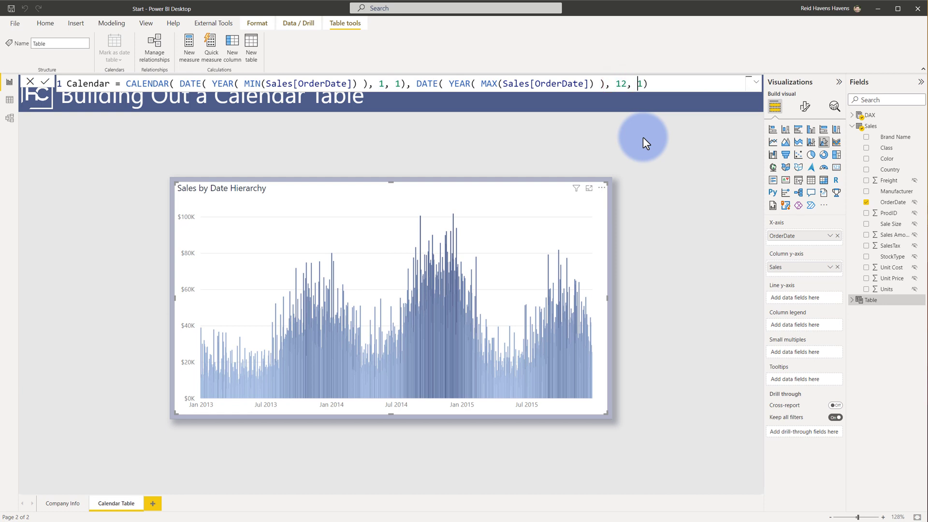
{"action": "type", "text": "3"}
{"action": "left_click_drag", "start_coordinate": [653, 84], "coordinate": [420, 86]}
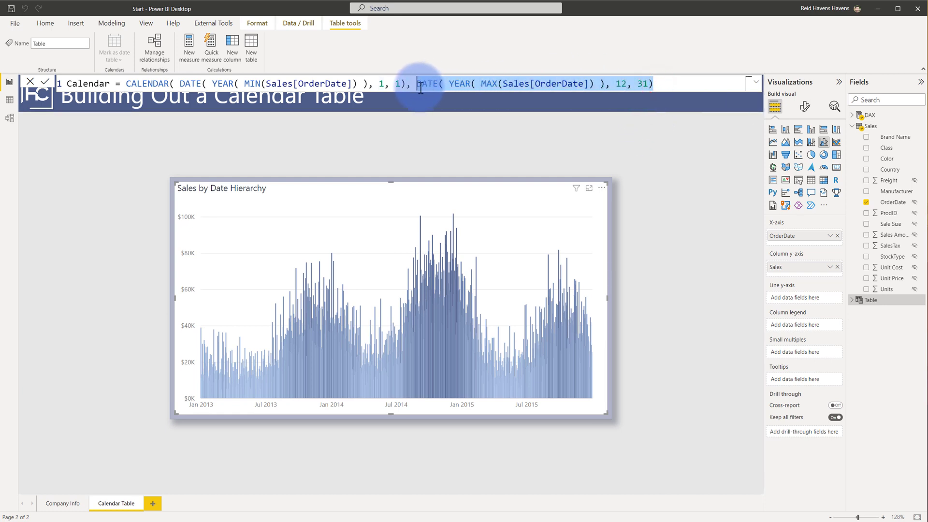
Step: Put CALENDAR, the start date and the end date on separate indented lines
{"action": "left_click", "coordinate": [179, 83]}
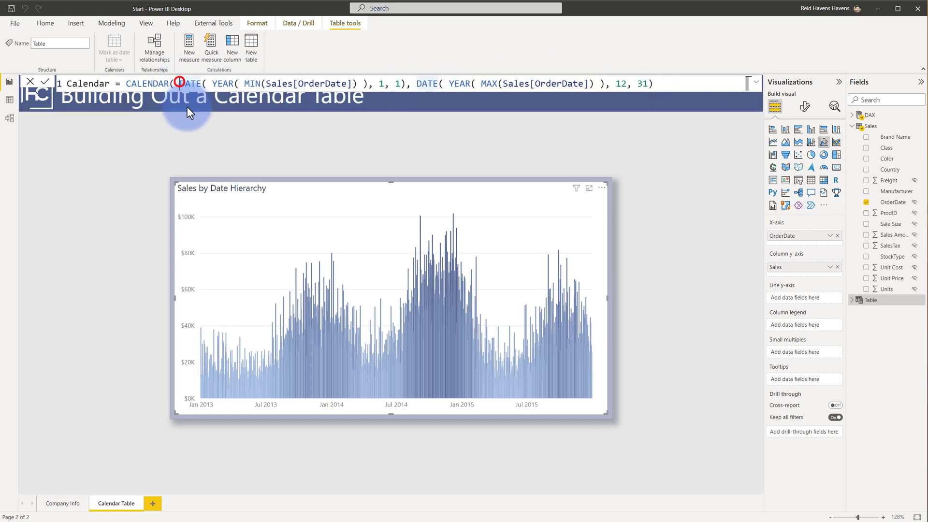
{"action": "left_click", "coordinate": [125, 83]}
{"action": "key", "text": "shift+Return"}
{"action": "key", "text": "Tab"}
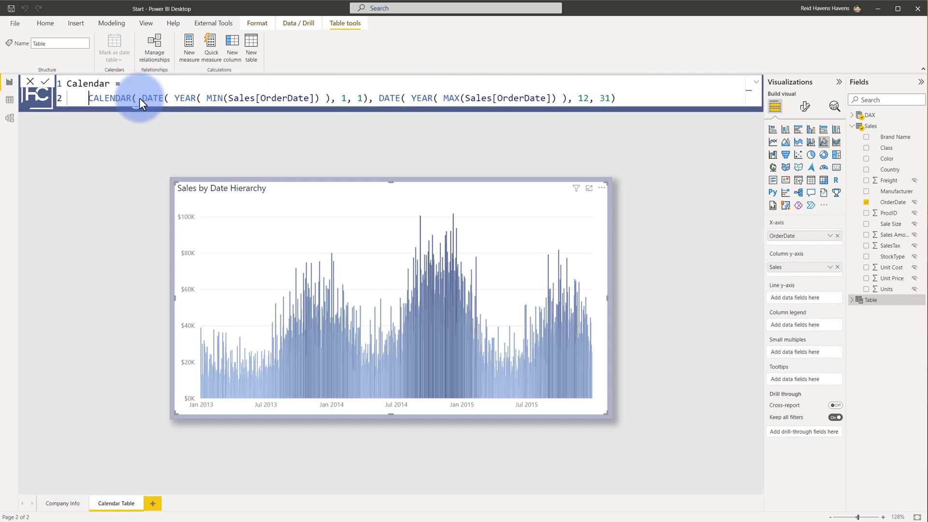
{"action": "left_click", "coordinate": [142, 96]}
{"action": "key", "text": "shift+Return"}
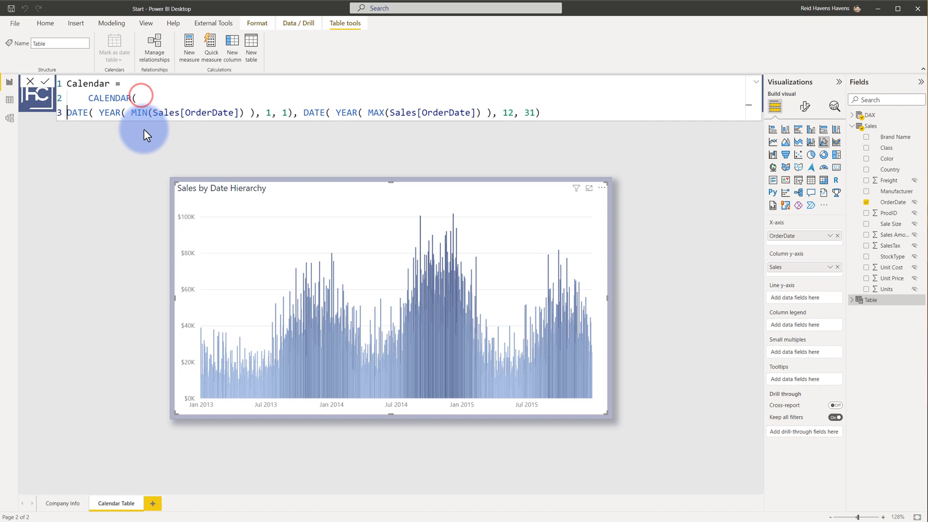
{"action": "key", "text": "Tab"}
{"action": "left_click", "coordinate": [303, 116]}
{"action": "left_click", "coordinate": [344, 113]}
{"action": "key", "text": "shift+Return"}
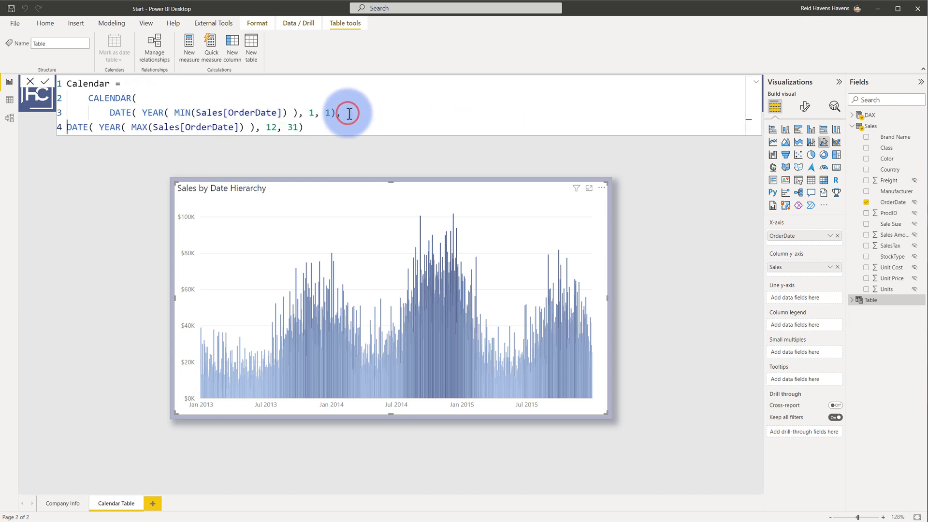
{"action": "key", "text": "Tab"}
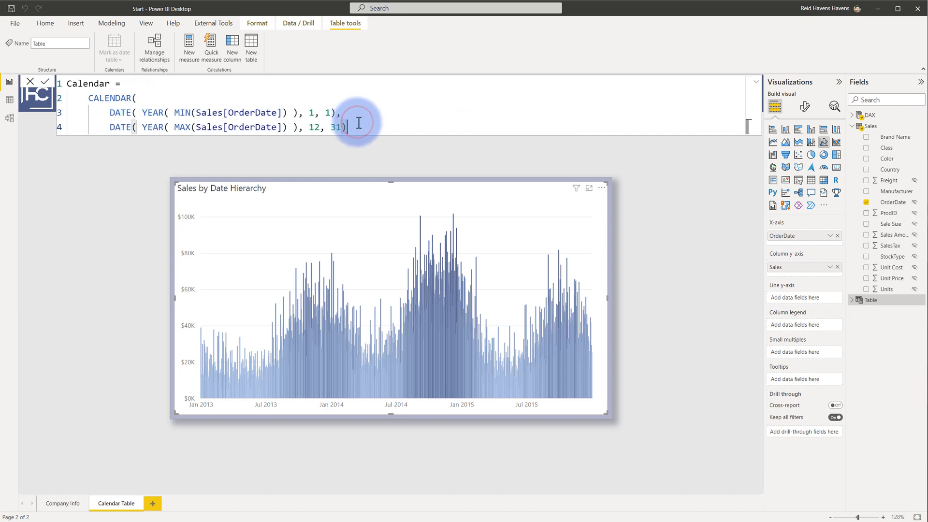
Step: Add the closing parenthesis on its own line and commit the Calendar table
{"action": "key", "text": "shift+Return"}
{"action": "type", "text": ")"}
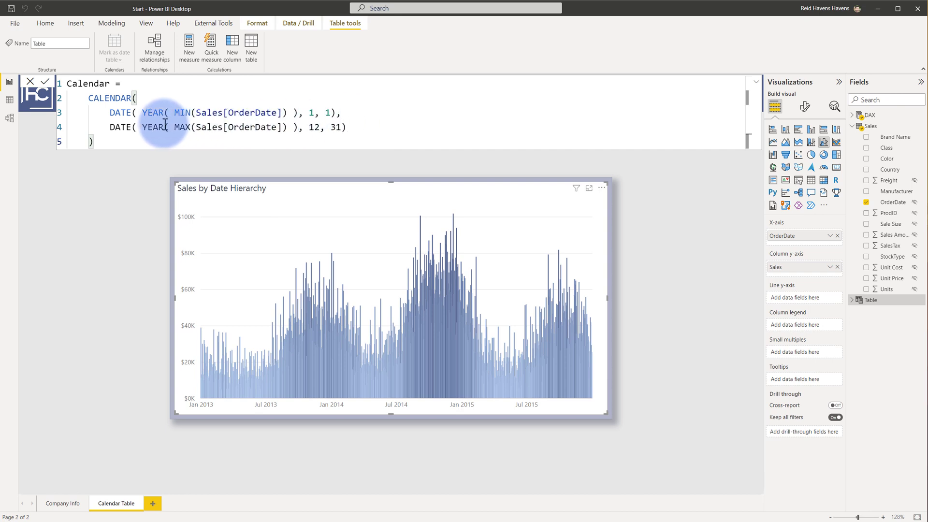
{"action": "left_click_drag", "start_coordinate": [109, 127], "coordinate": [114, 137]}
{"action": "left_click", "coordinate": [114, 135]}
{"action": "key", "text": "Return"}
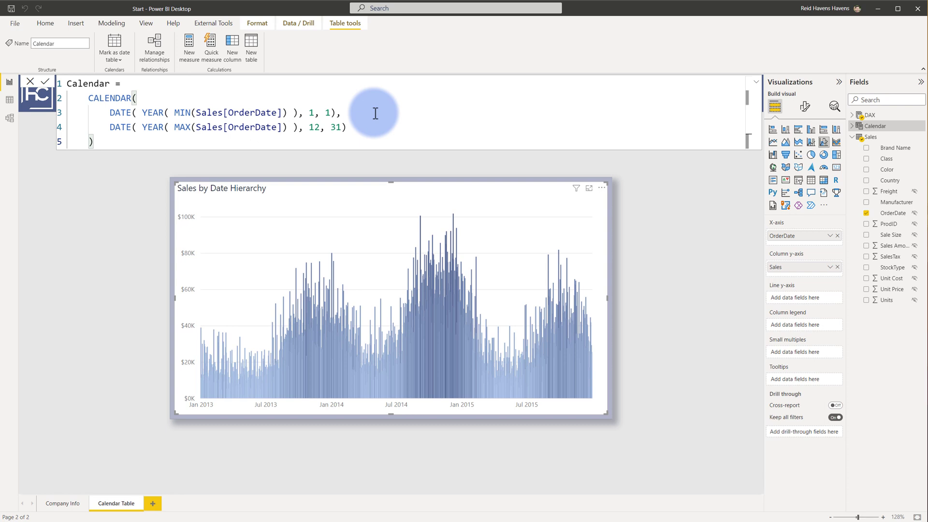
Step: In Data view, sort the Calendar Date column descending and format it as Short Date
{"action": "left_click", "coordinate": [10, 99]}
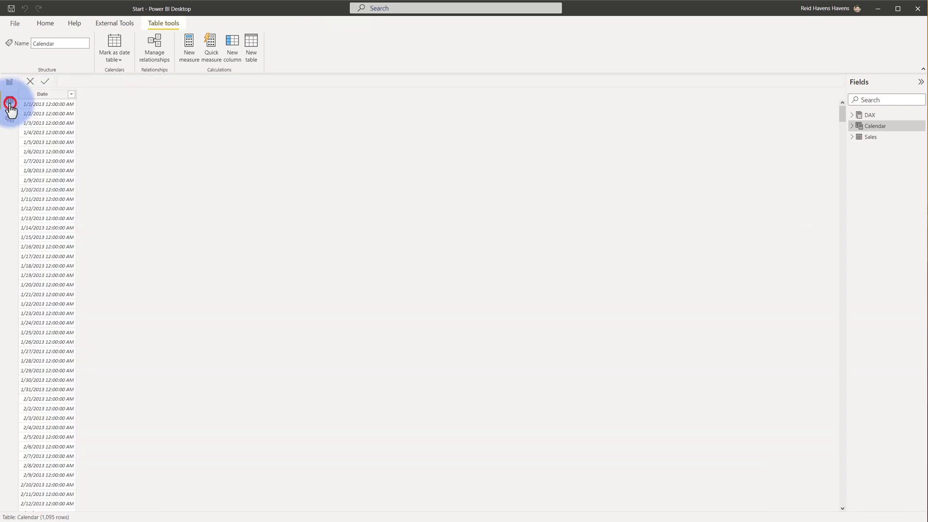
{"action": "left_click", "coordinate": [71, 94]}
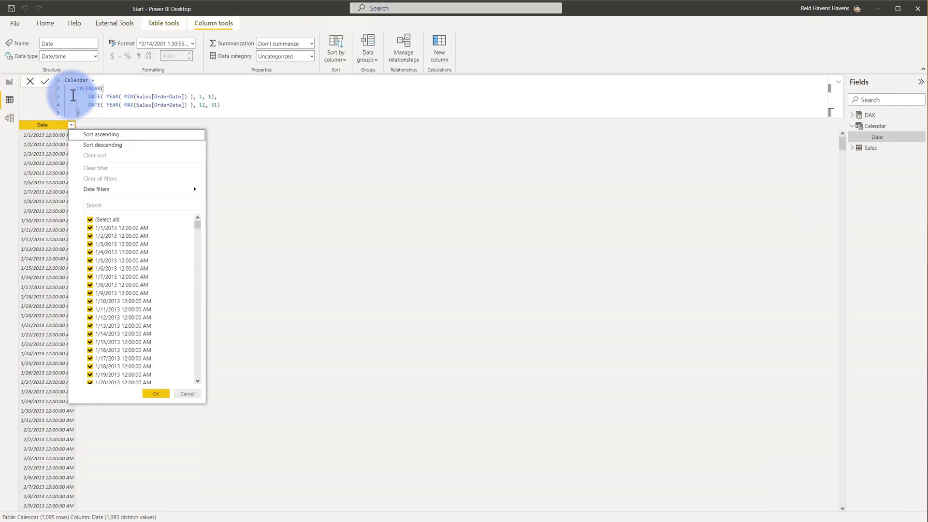
{"action": "left_click", "coordinate": [103, 135]}
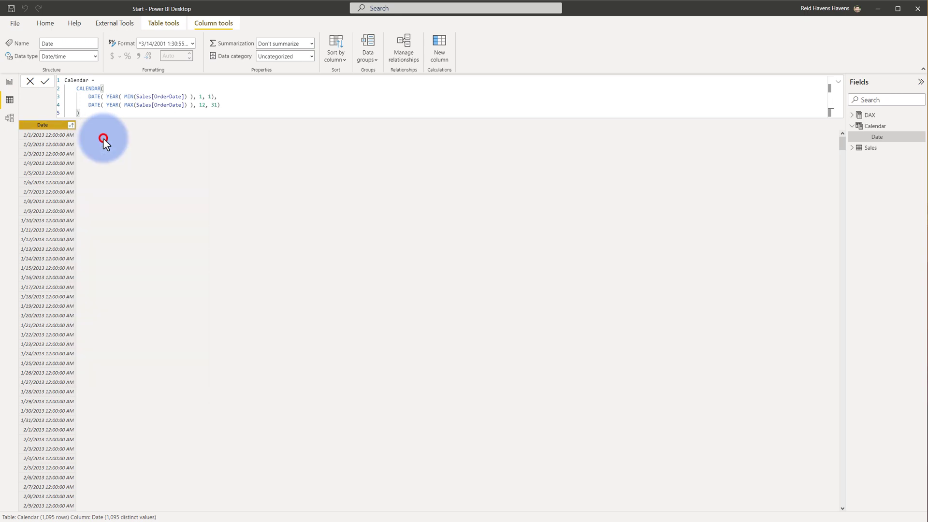
{"action": "left_click", "coordinate": [71, 124]}
{"action": "left_click", "coordinate": [86, 145]}
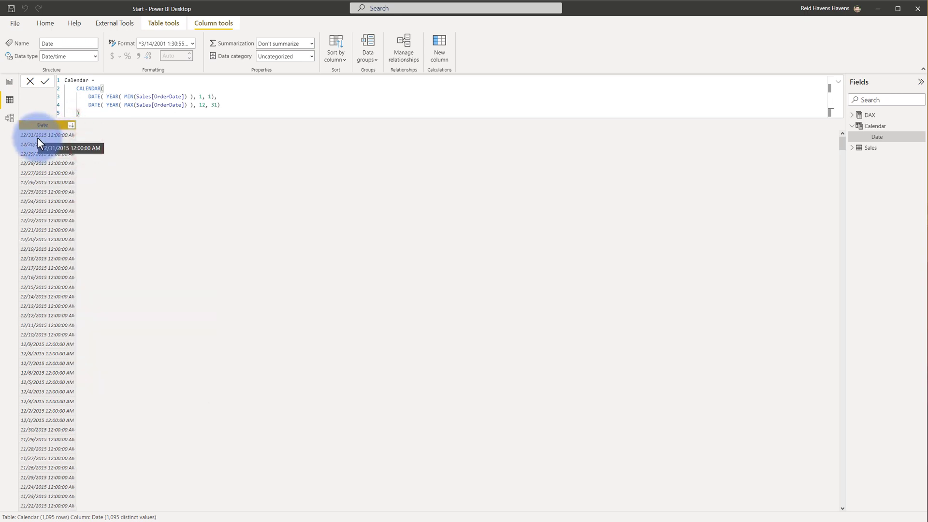
{"action": "left_click", "coordinate": [192, 45]}
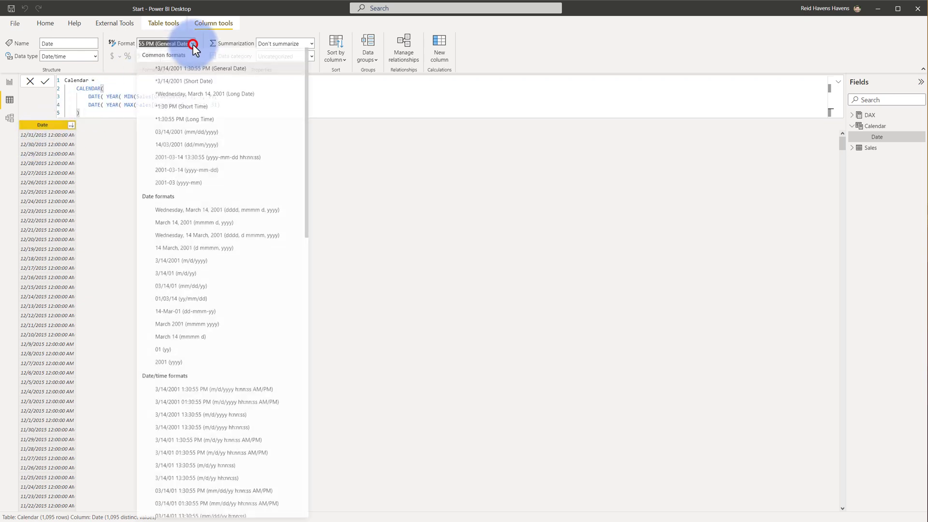
{"action": "left_click", "coordinate": [189, 83]}
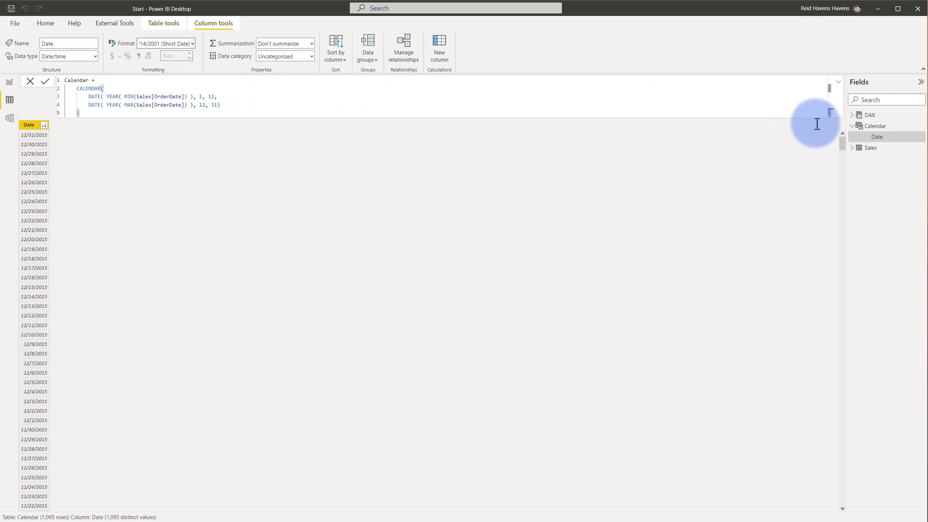
Step: Add column Year = YEAR('Calendar'[Date]) to Calendar and set it to Don't summarize
{"action": "right_click", "coordinate": [871, 127]}
{"action": "left_click", "coordinate": [837, 144]}
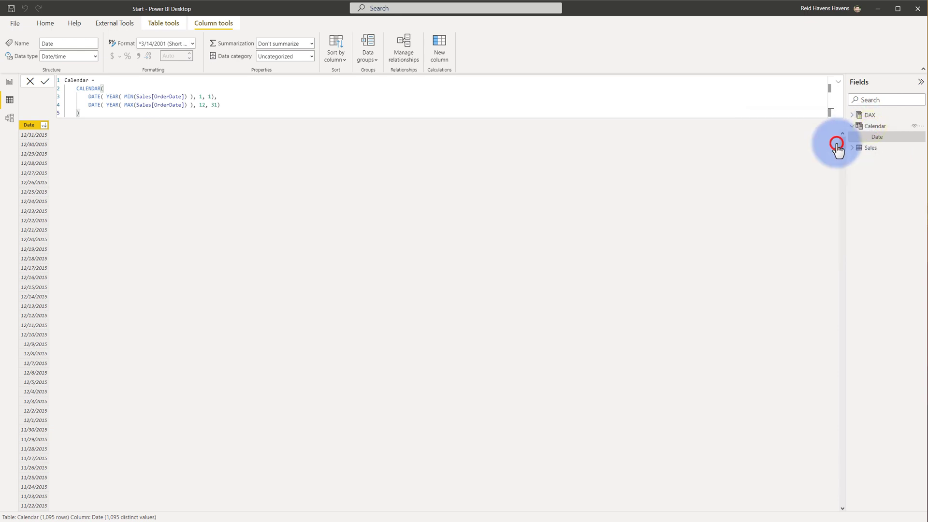
{"action": "type", "text": "Year = "}
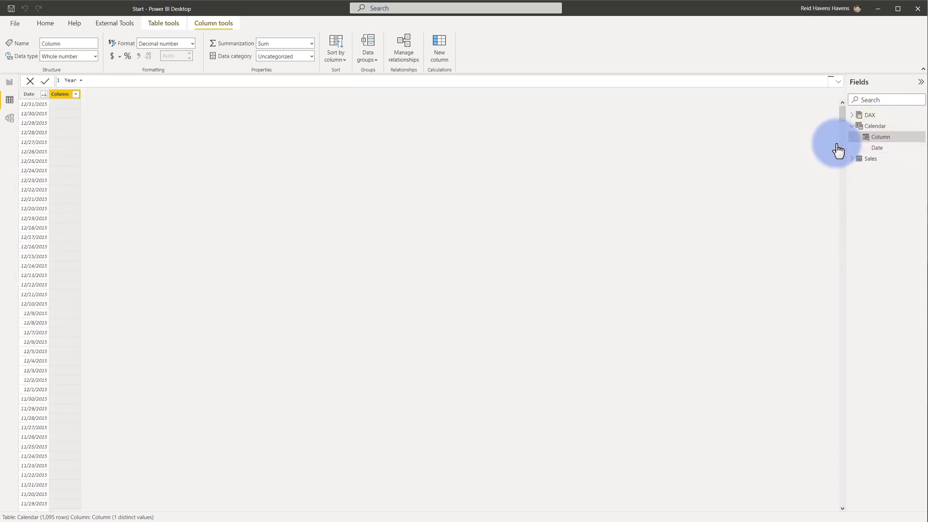
{"action": "type", "text": "YEAR(da"}
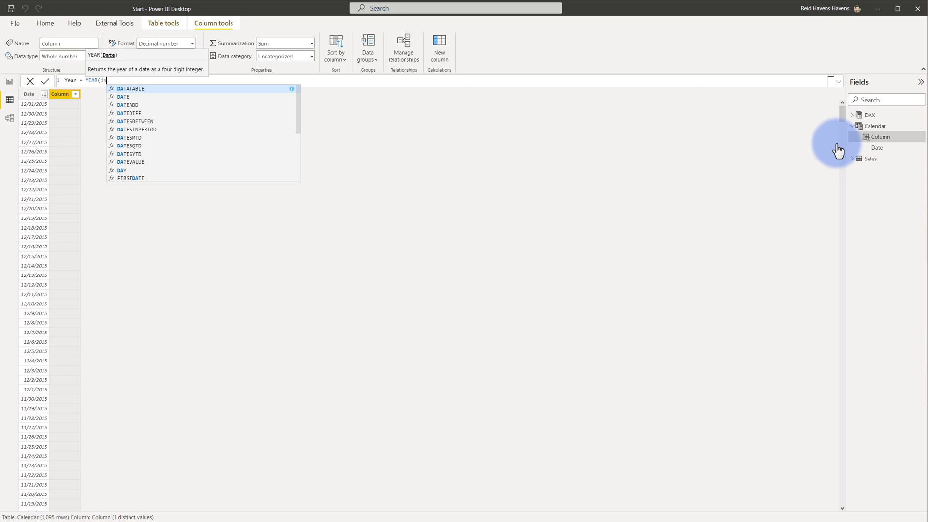
{"action": "type", "text": "te"}
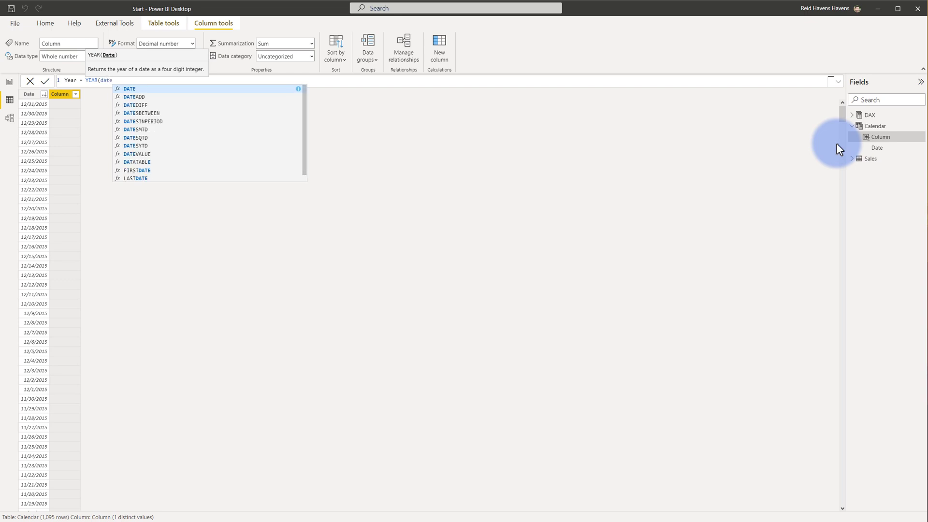
{"action": "left_click", "coordinate": [138, 184]}
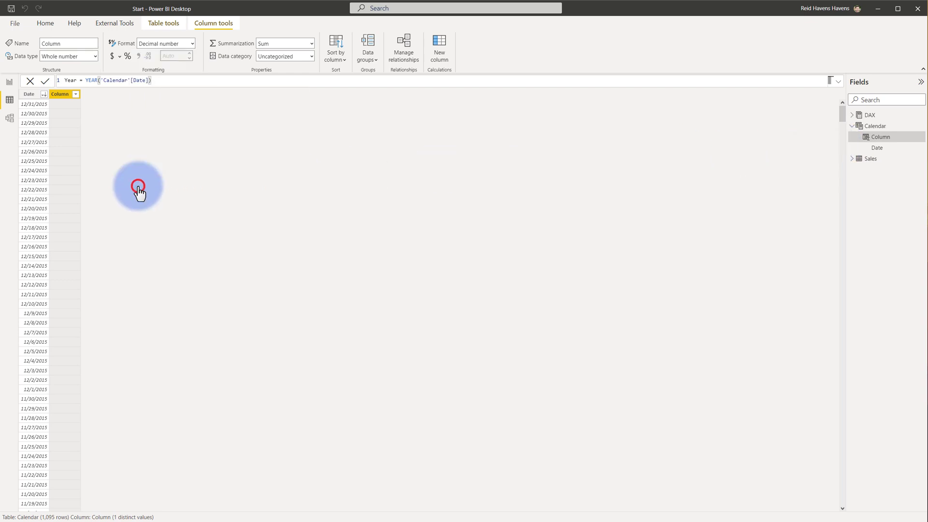
{"action": "key", "text": "Return"}
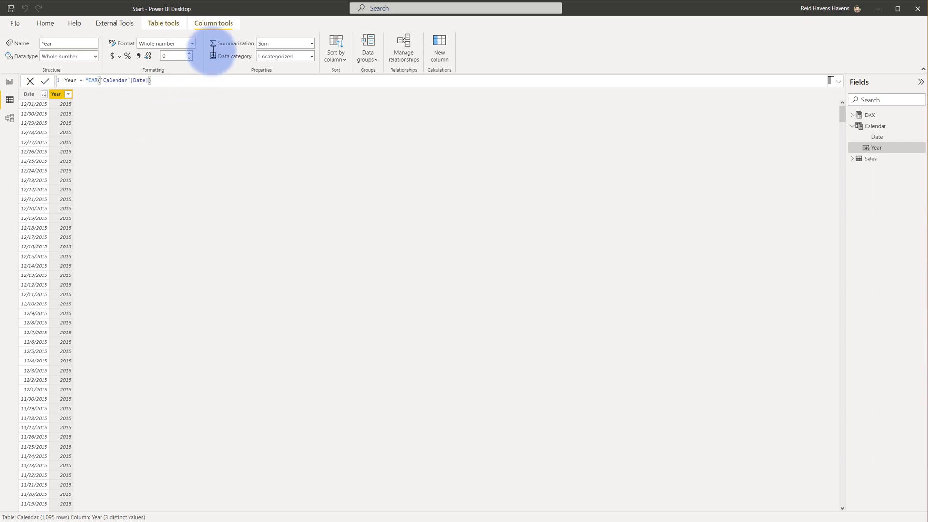
{"action": "left_click", "coordinate": [312, 44]}
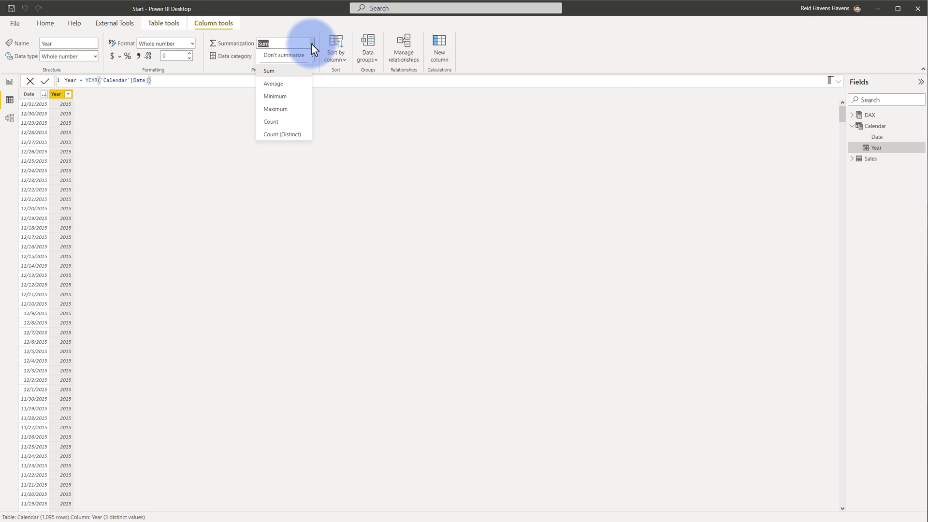
{"action": "left_click", "coordinate": [272, 56]}
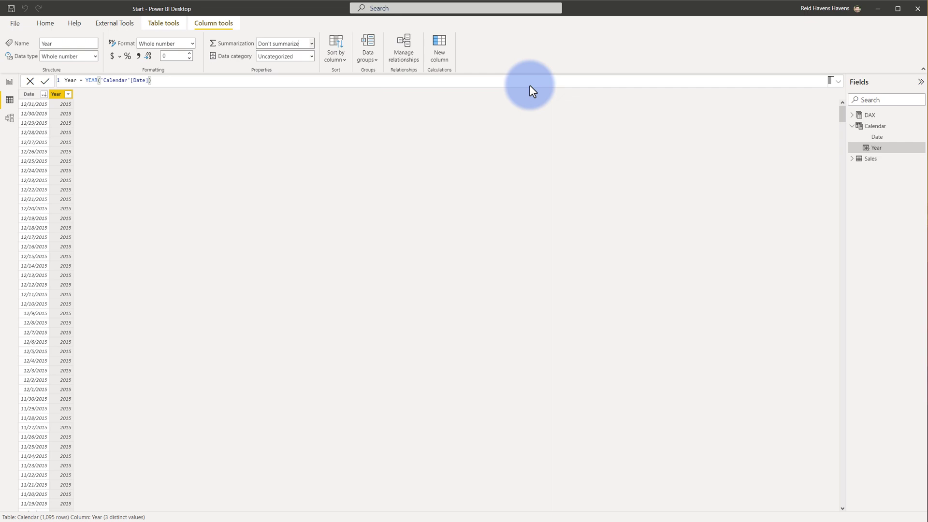
Step: Add column Month Num = MONTH('Calendar'[Date]) and set it to Don't summarize
{"action": "right_click", "coordinate": [863, 126]}
{"action": "left_click", "coordinate": [844, 141]}
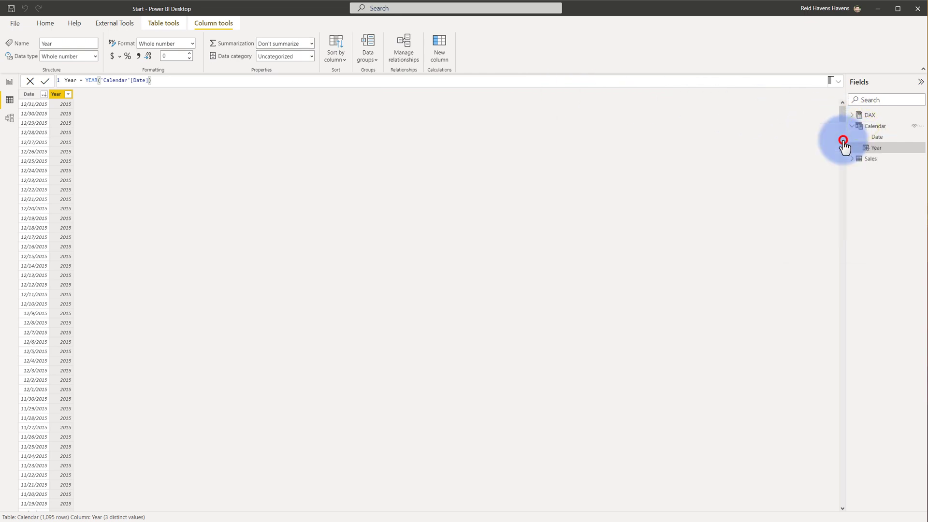
{"action": "type", "text": "Month Num = "}
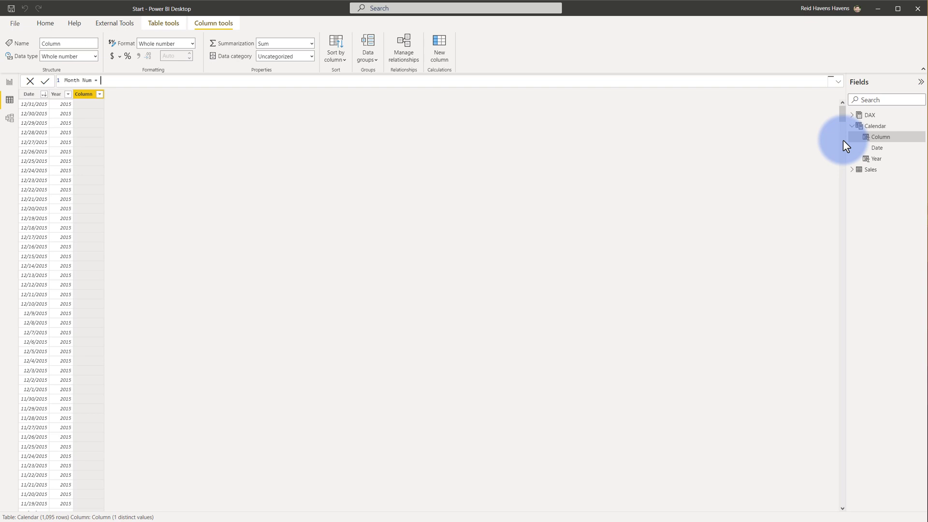
{"action": "type", "text": "MONTH(cal"}
{"action": "left_click", "coordinate": [174, 163]}
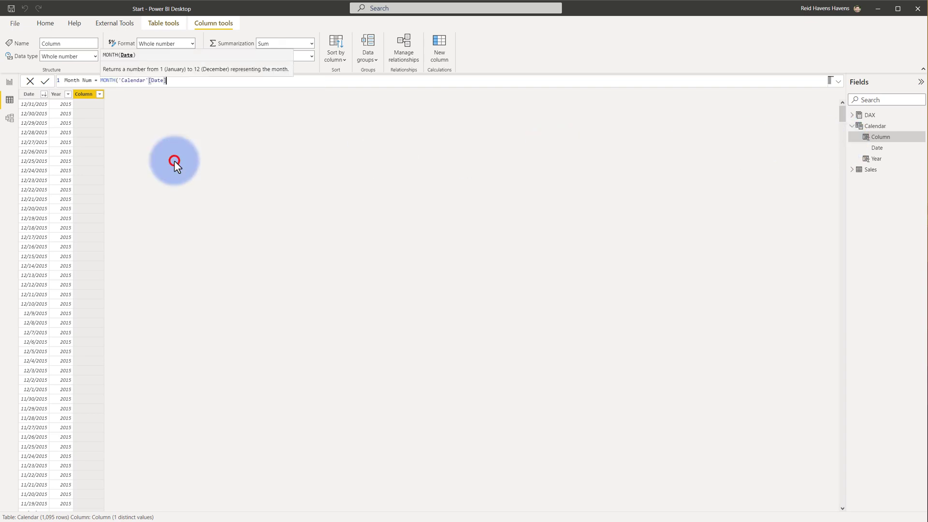
{"action": "type", "text": ")"}
{"action": "key", "text": "Return"}
{"action": "left_click", "coordinate": [311, 43]}
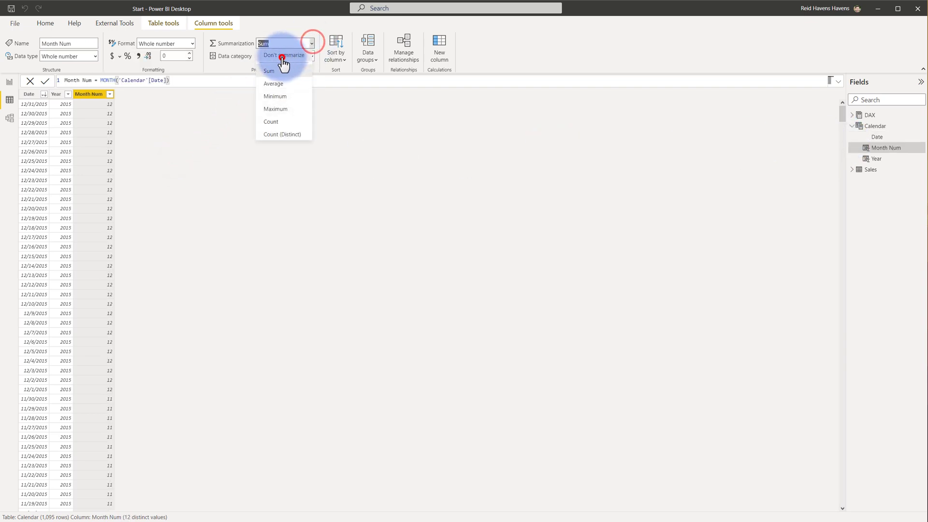
{"action": "left_click", "coordinate": [283, 59]}
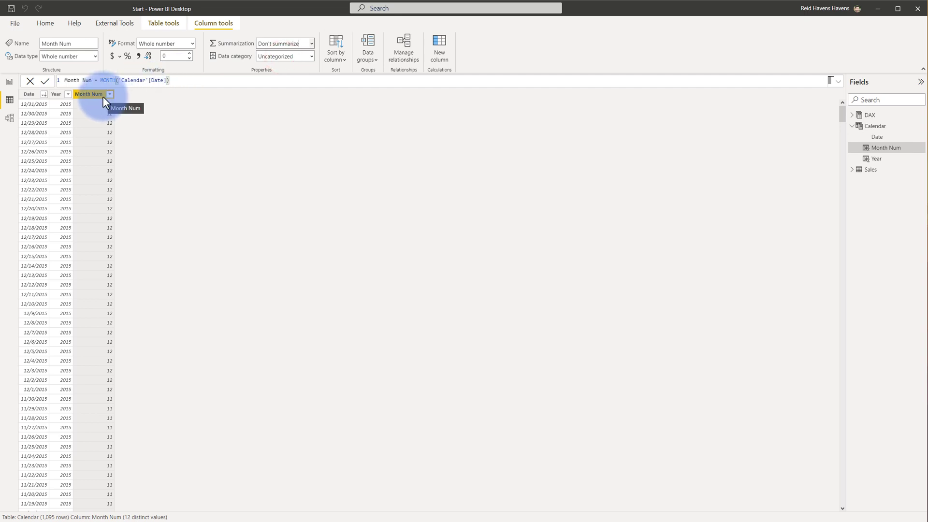
Step: Add column Month = FORMAT('Calendar'[Date], "mmm") and sort it by Month Num
{"action": "right_click", "coordinate": [868, 126]}
{"action": "left_click", "coordinate": [821, 142]}
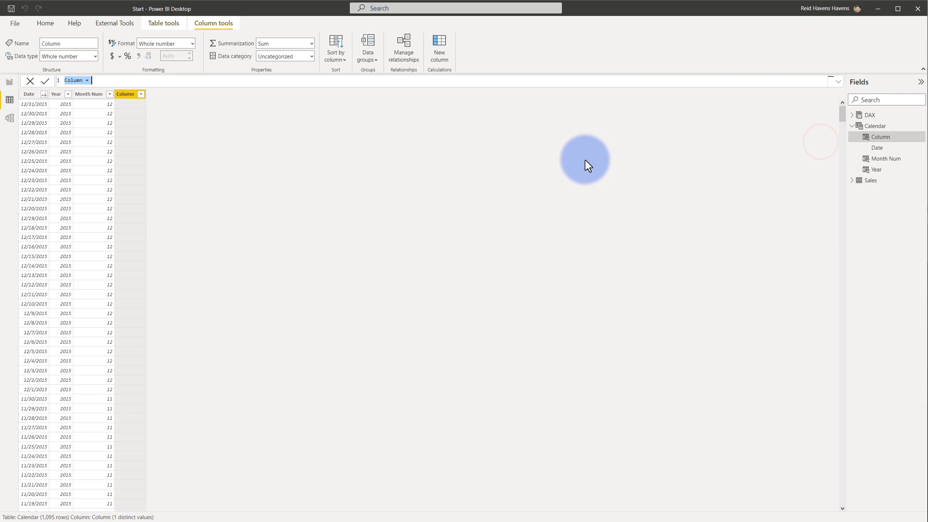
{"action": "type", "text": "Month = FOR"}
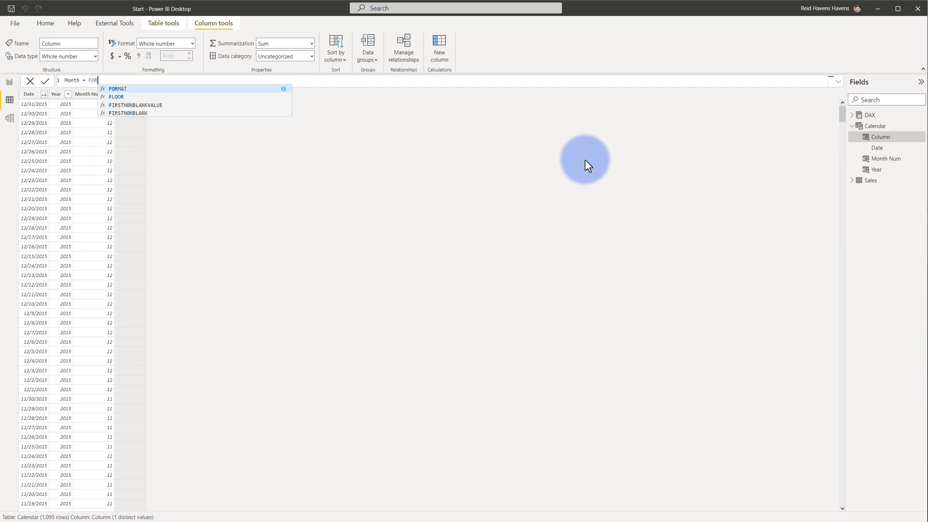
{"action": "type", "text": "MAT(cal"}
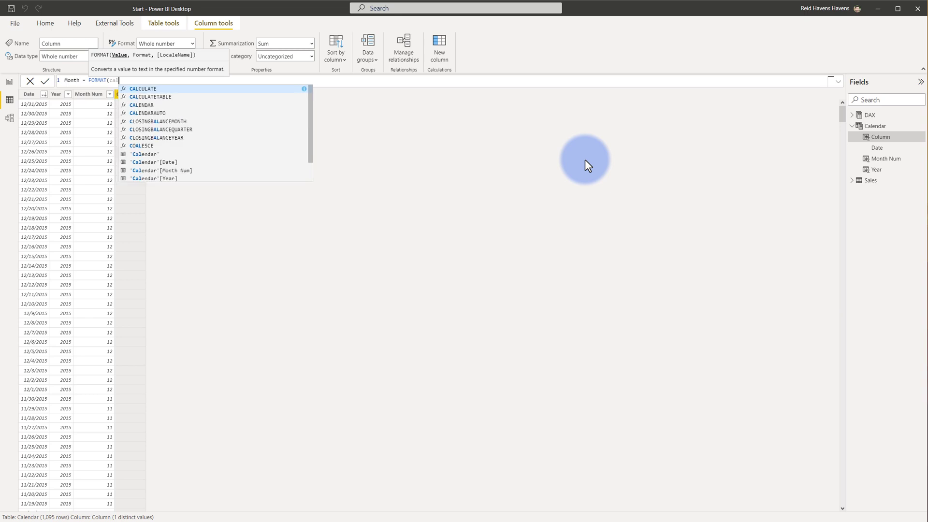
{"action": "left_click", "coordinate": [169, 163]}
{"action": "type", "text": ", "}
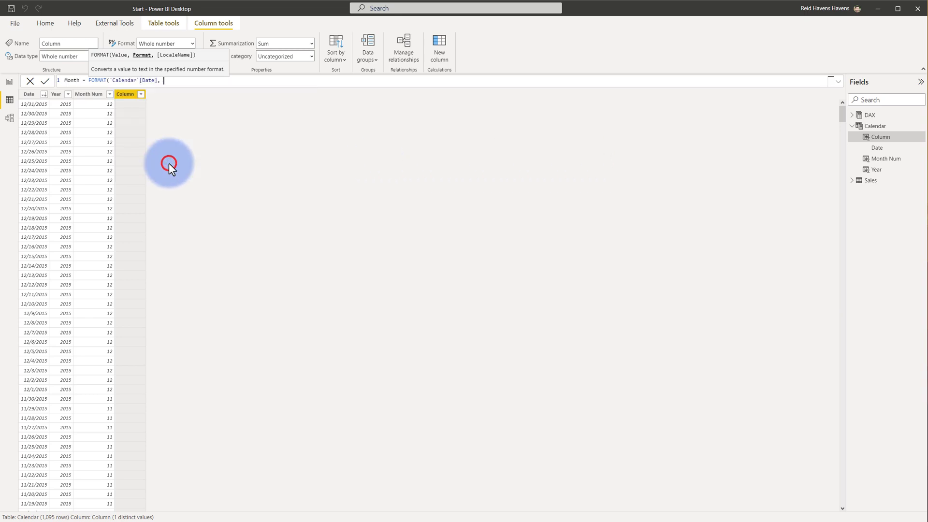
{"action": "type", "text": "\"mmm\")"}
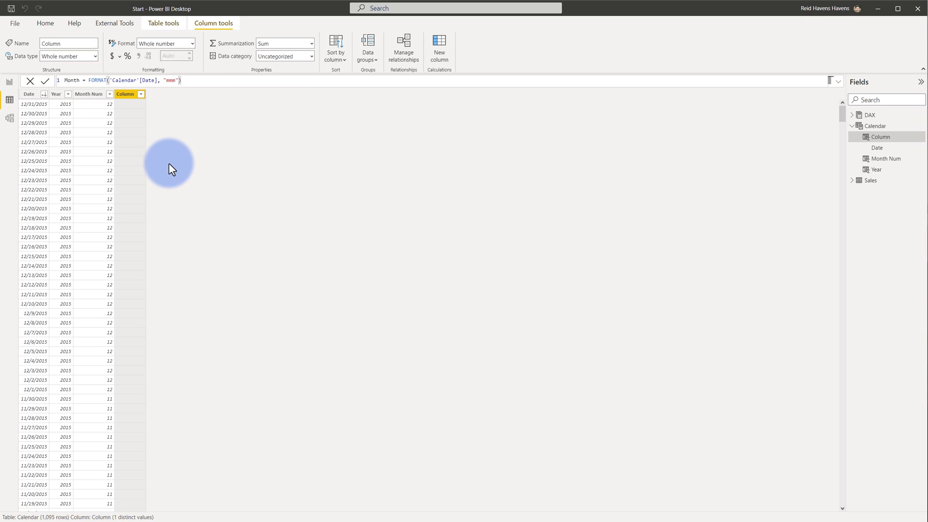
{"action": "key", "text": "Return"}
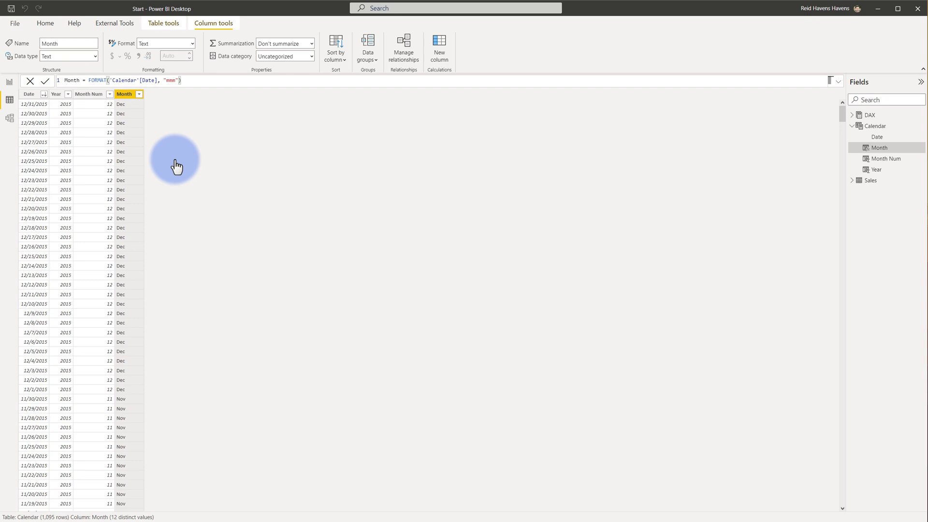
{"action": "left_click", "coordinate": [339, 57]}
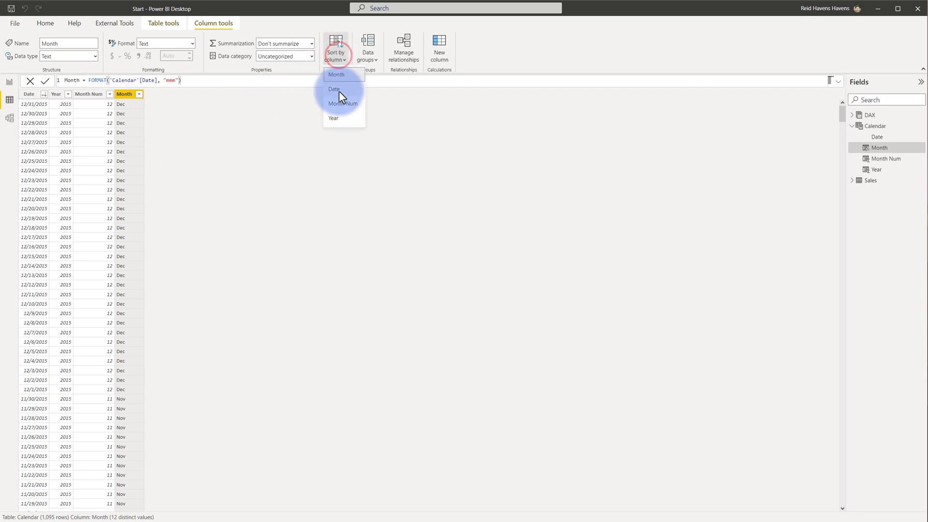
{"action": "left_click", "coordinate": [340, 104]}
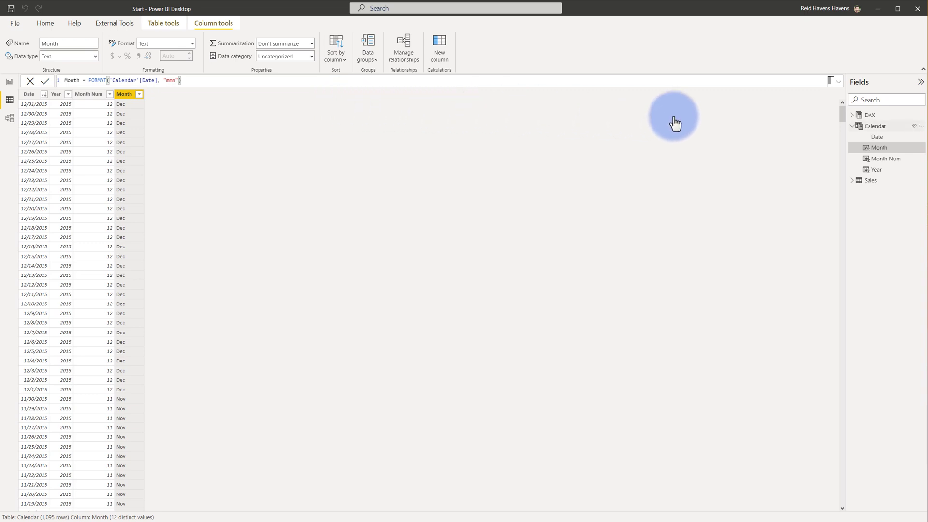
Step: Add column Month Year = STARTOFMONTH('Calendar'[Date]) formatted as mmmm yyyy (March 2001)
{"action": "right_click", "coordinate": [875, 126]}
{"action": "left_click", "coordinate": [837, 141]}
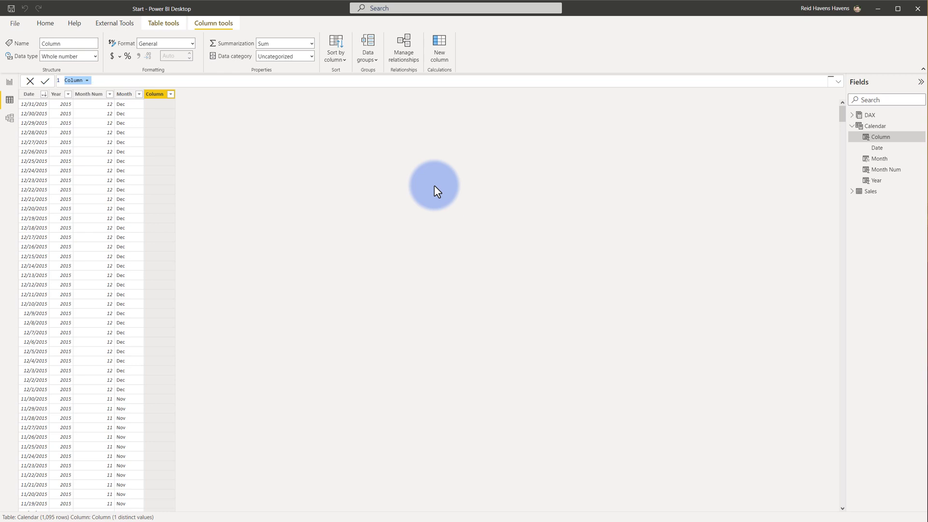
{"action": "type", "text": "Month Year = STARTOFMONTH("}
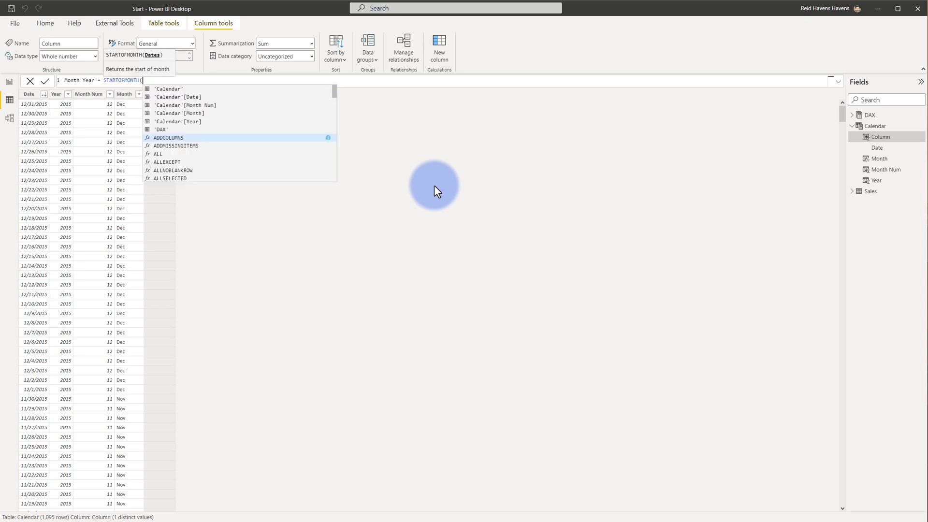
{"action": "left_click", "coordinate": [190, 98]}
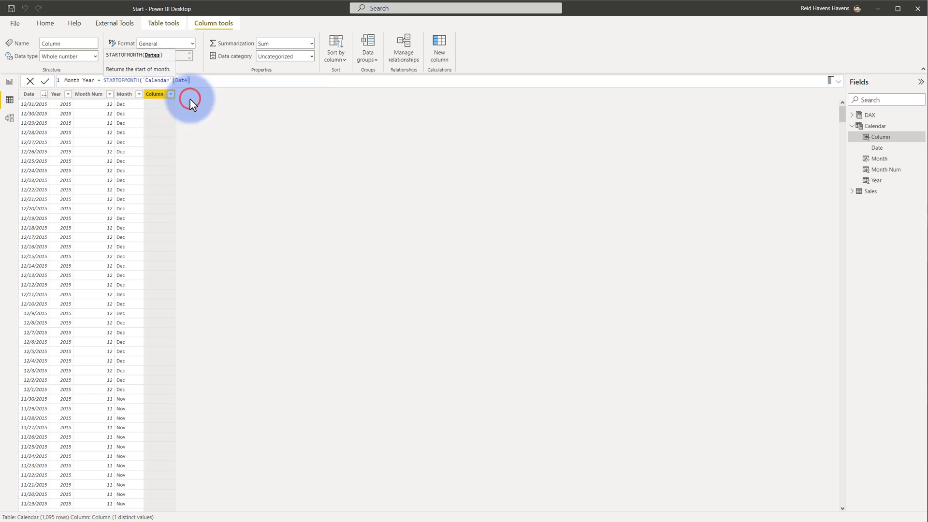
{"action": "type", "text": ")"}
{"action": "key", "text": "Return"}
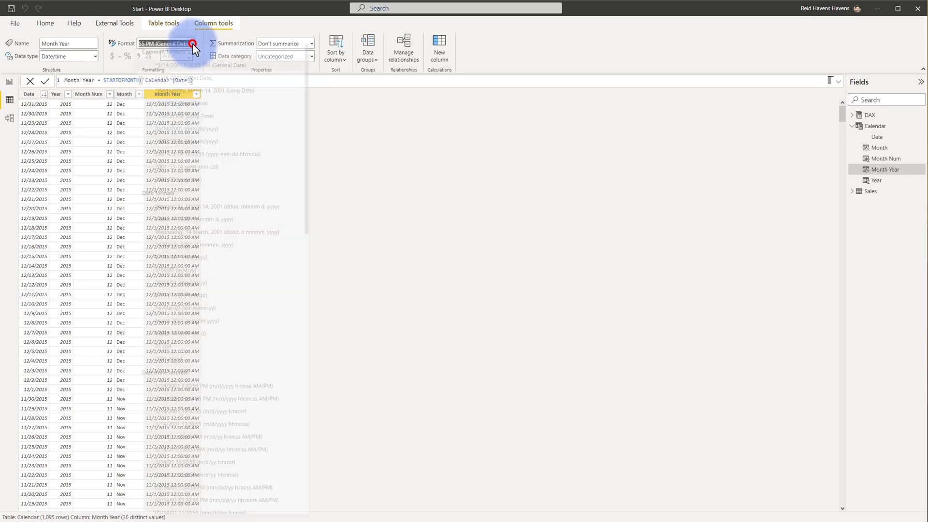
{"action": "left_click", "coordinate": [192, 44]}
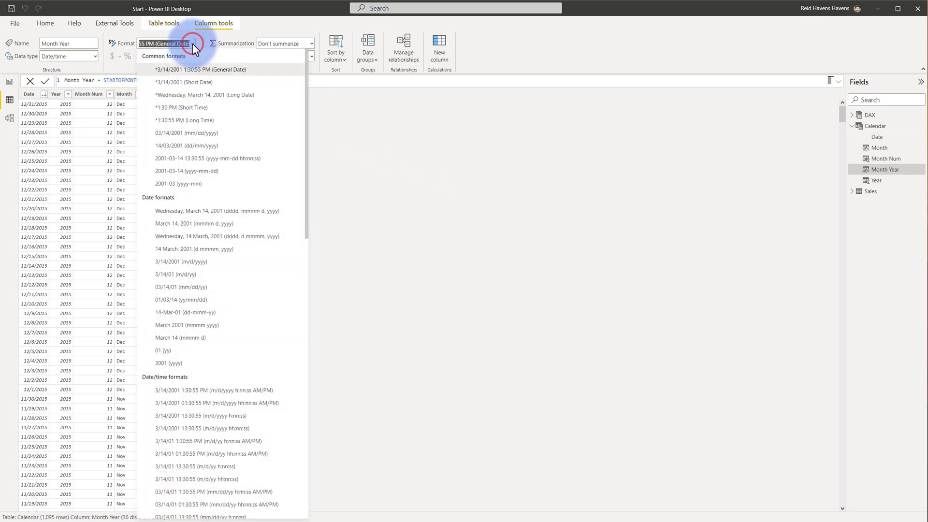
{"action": "left_click", "coordinate": [190, 325]}
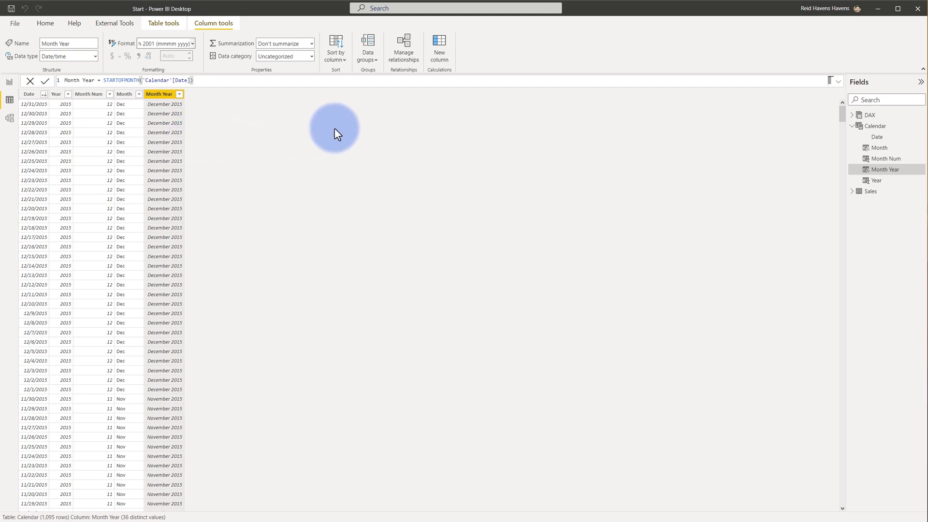
Step: Add column Quarter Num = QUARTER('Calendar'[Date]) and set it to Don't summarize
{"action": "right_click", "coordinate": [853, 127]}
{"action": "left_click", "coordinate": [851, 137]}
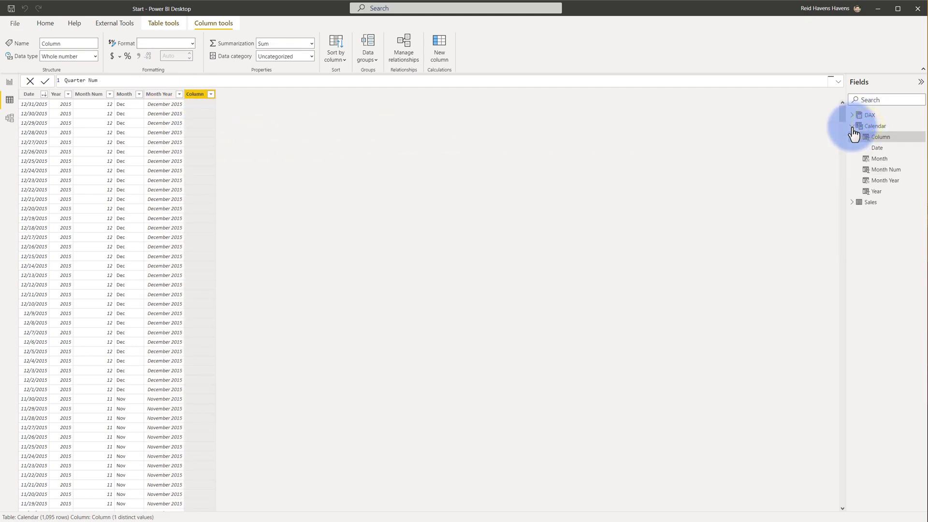
{"action": "type", "text": "Quarter Num = qu"}
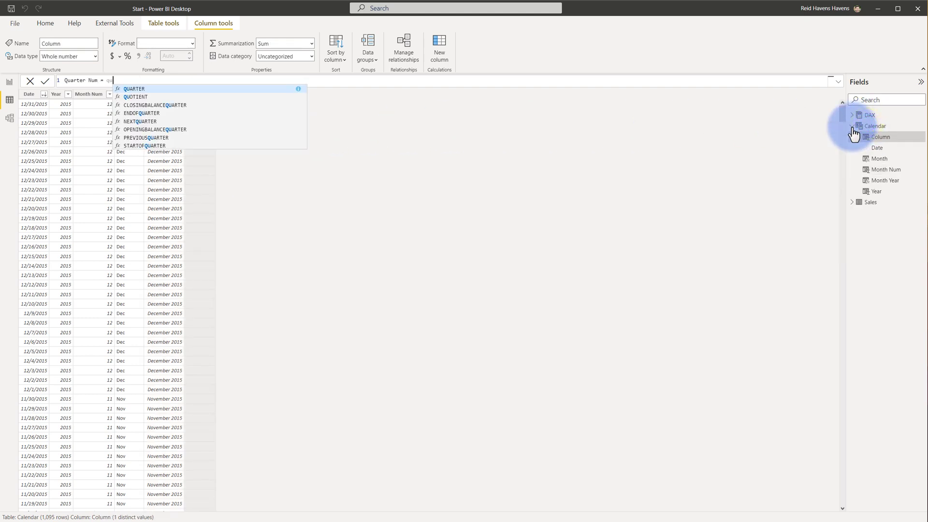
{"action": "key", "text": "Tab"}
{"action": "type", "text": "date"}
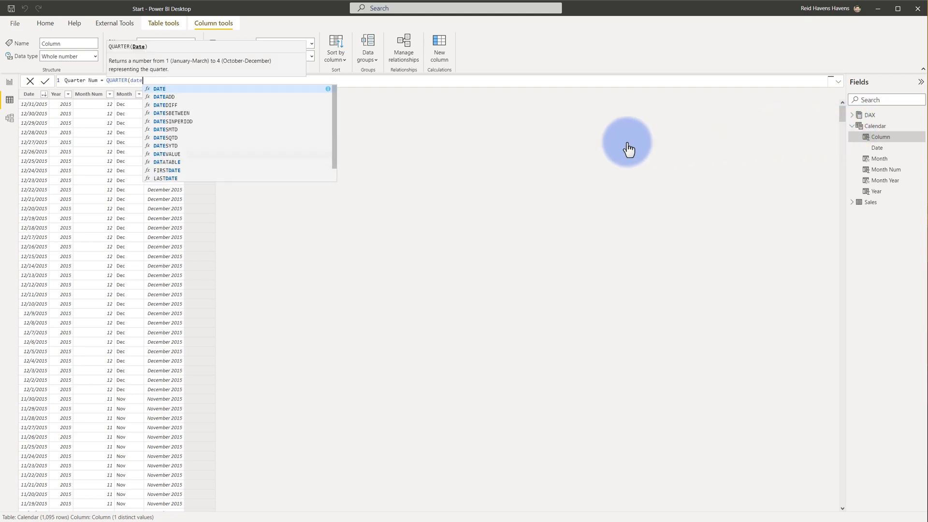
{"action": "scroll", "coordinate": [201, 178], "scroll_direction": "down", "scroll_amount": 1}
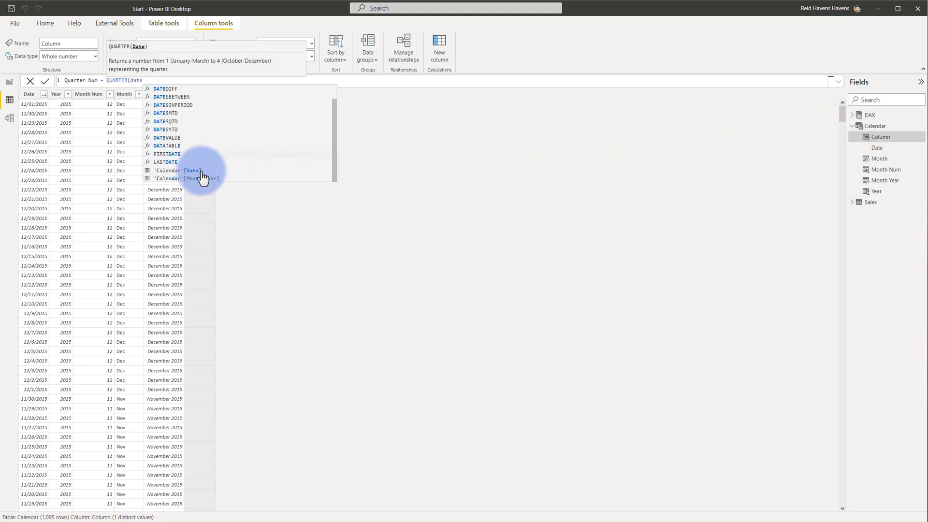
{"action": "left_click", "coordinate": [198, 176]}
{"action": "type", "text": ")"}
{"action": "key", "text": "Return"}
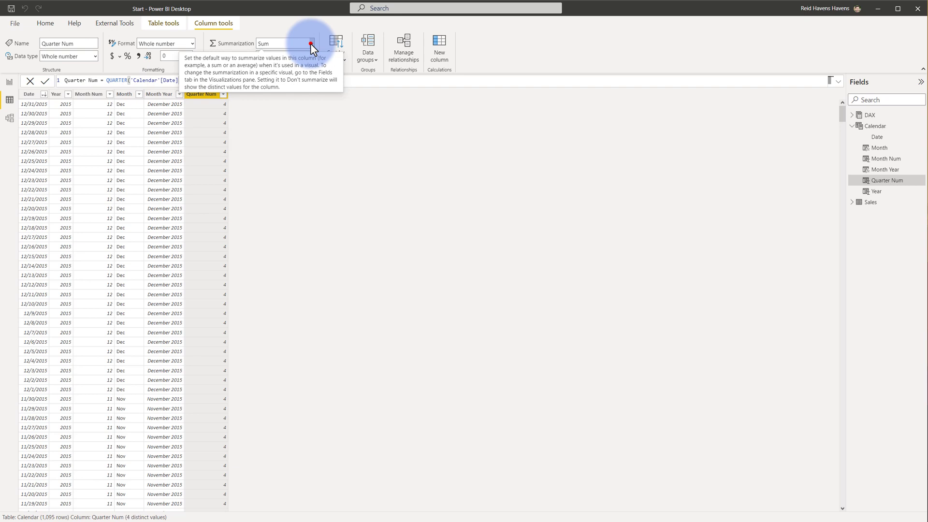
{"action": "left_click", "coordinate": [311, 44]}
{"action": "left_click", "coordinate": [280, 58]}
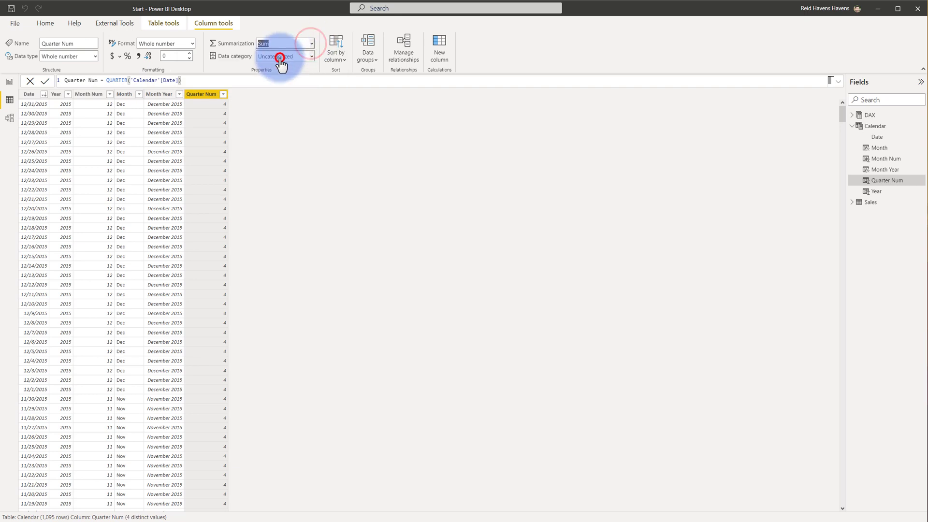
Step: Add column Quarter = "Q" & 'Calendar'[Quarter Num] and sort it by Quarter Num
{"action": "right_click", "coordinate": [863, 127]}
{"action": "left_click", "coordinate": [824, 144]}
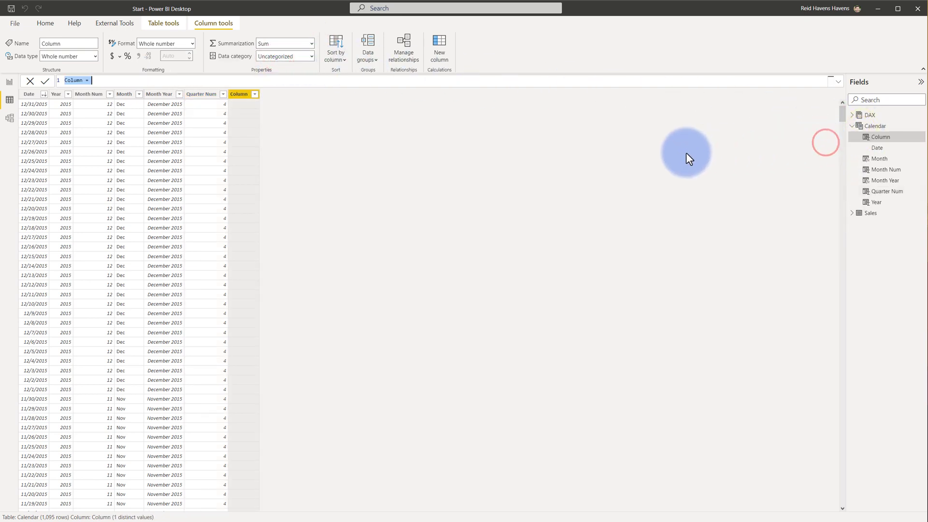
{"action": "type", "text": "Quarter = \""}
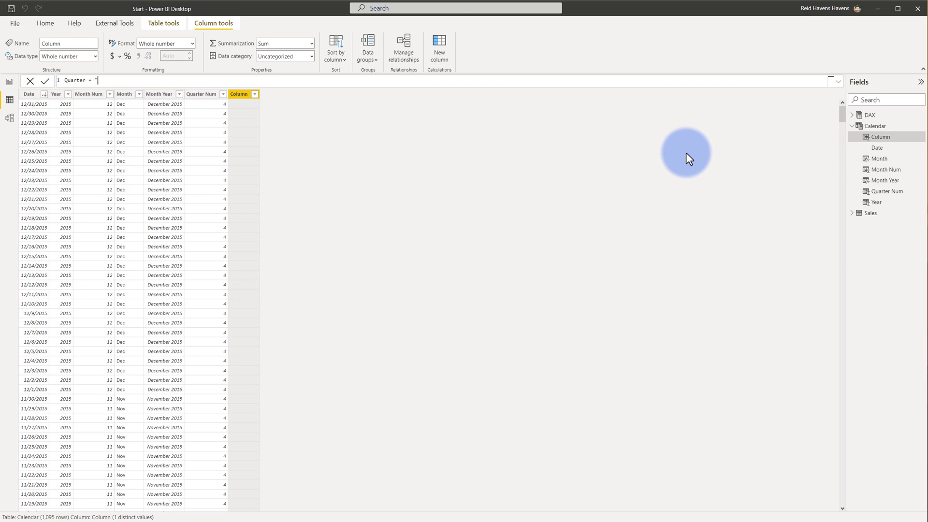
{"action": "type", "text": "Q\" & 'Cal"}
{"action": "key", "text": "Down"}
{"action": "key", "text": "Down"}
{"action": "key", "text": "Down"}
{"action": "key", "text": "Down"}
{"action": "key", "text": "Tab"}
{"action": "key", "text": "Return"}
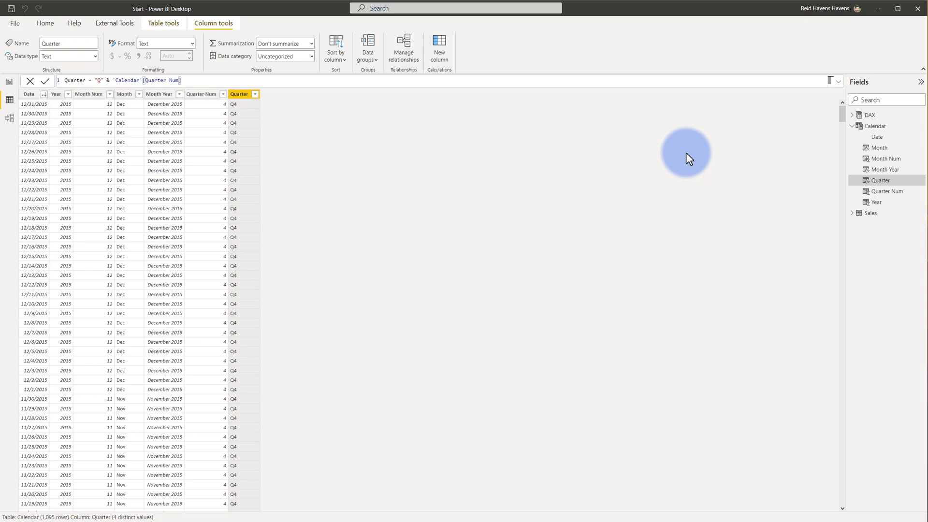
{"action": "left_click", "coordinate": [331, 49]}
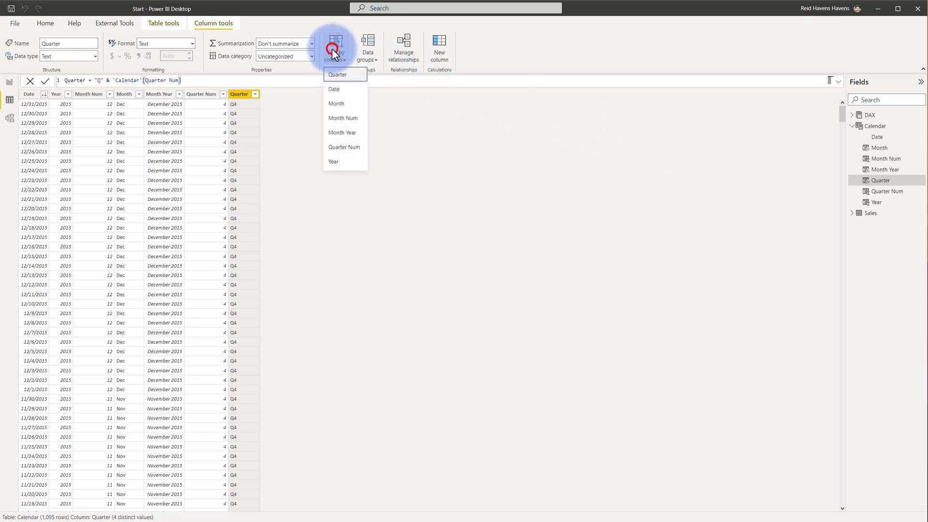
{"action": "left_click", "coordinate": [342, 146]}
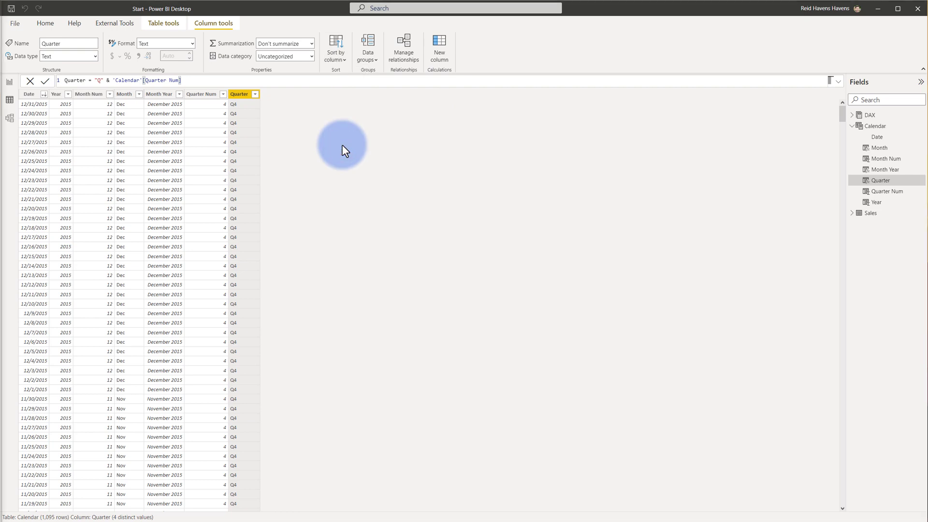
Step: Add a Quarter Year column = 'Calendar'[Quarter] & " " & 'Calendar'[Year] and check values like Q4 2015
{"action": "right_click", "coordinate": [866, 127]}
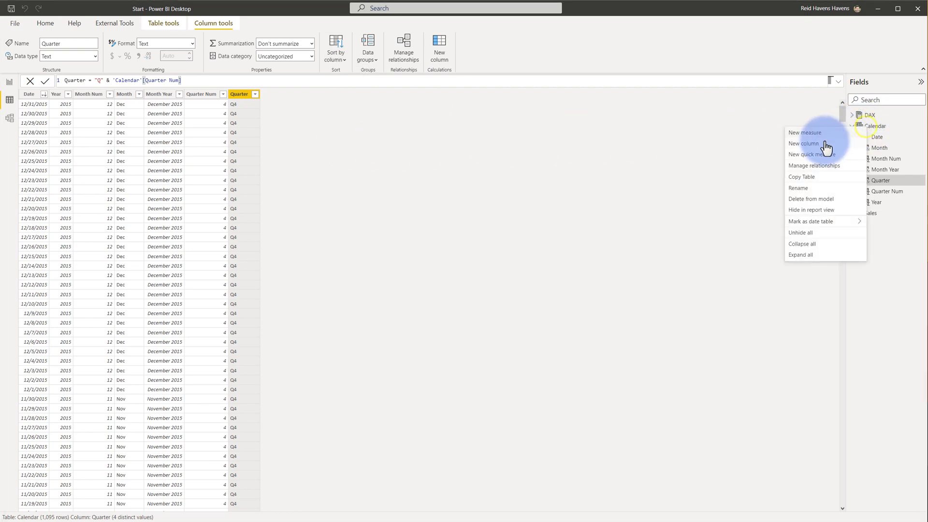
{"action": "left_click", "coordinate": [819, 143]}
{"action": "type", "text": "Quarter Year ="}
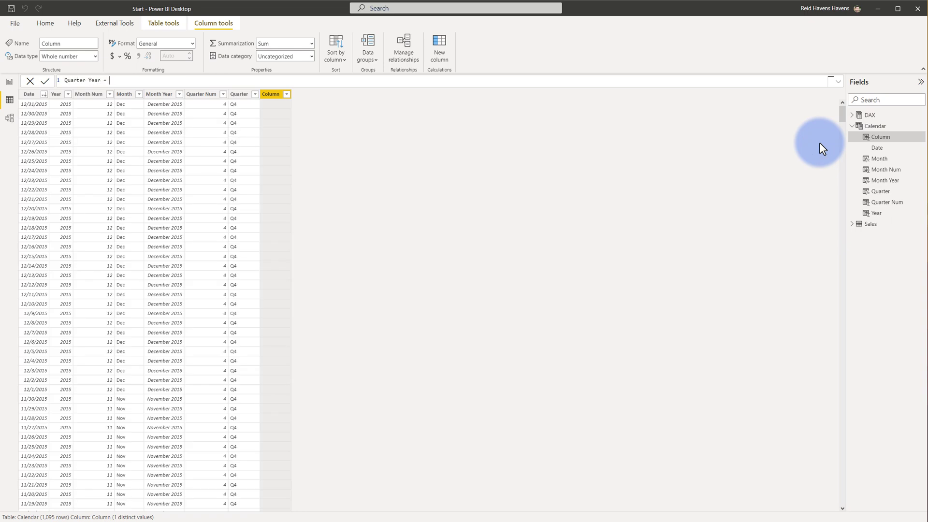
{"action": "type", "text": " quart"}
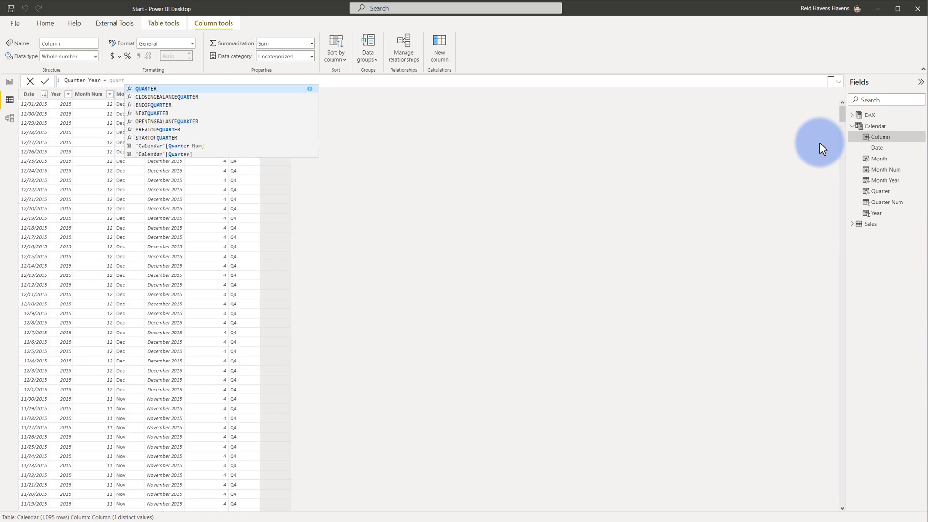
{"action": "left_click", "coordinate": [173, 153]}
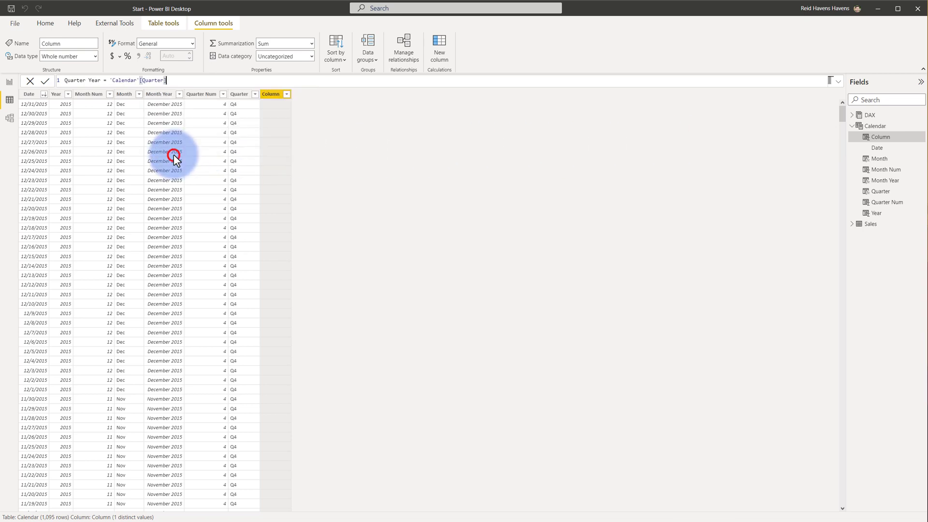
{"action": "type", "text": "& \" \" & yea"}
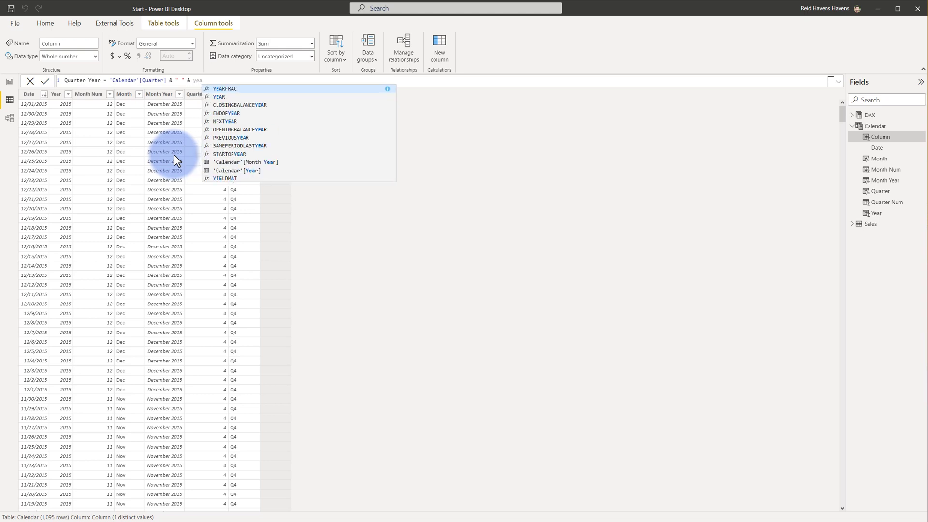
{"action": "left_click", "coordinate": [227, 170]}
{"action": "key", "text": "Return"}
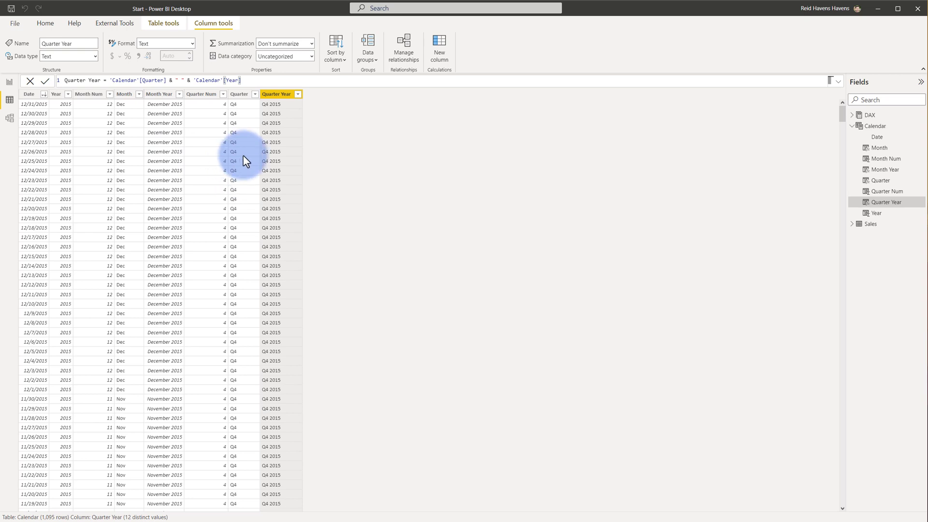
{"action": "left_click", "coordinate": [298, 94]}
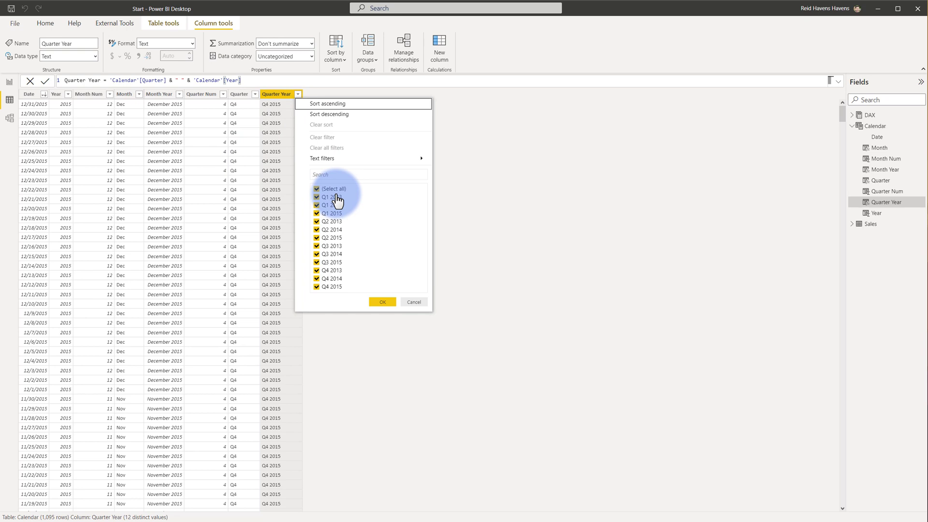
{"action": "left_click", "coordinate": [412, 302]}
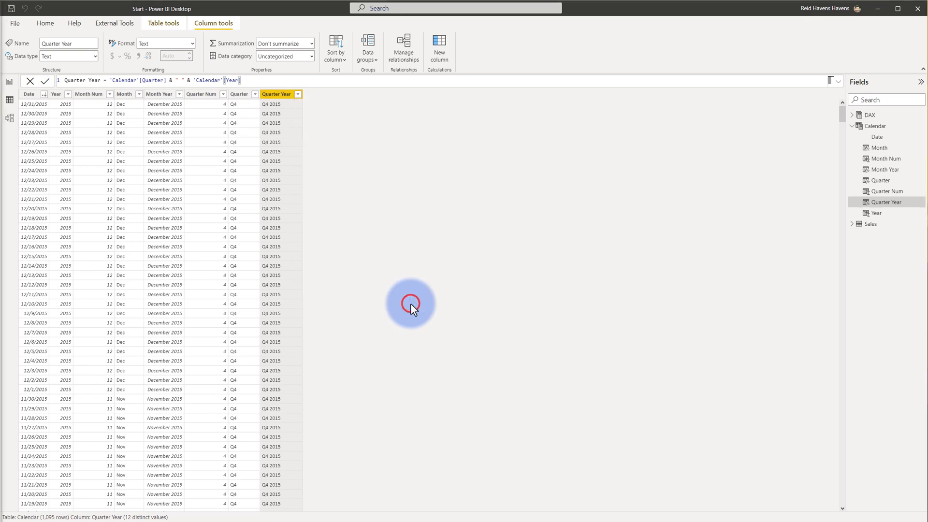
Step: Add a new Calendar column Quarter Year Num = 'Calendar'[Year] & 'Calendar'[Quarter Num]
{"action": "right_click", "coordinate": [872, 125]}
{"action": "left_click", "coordinate": [814, 144]}
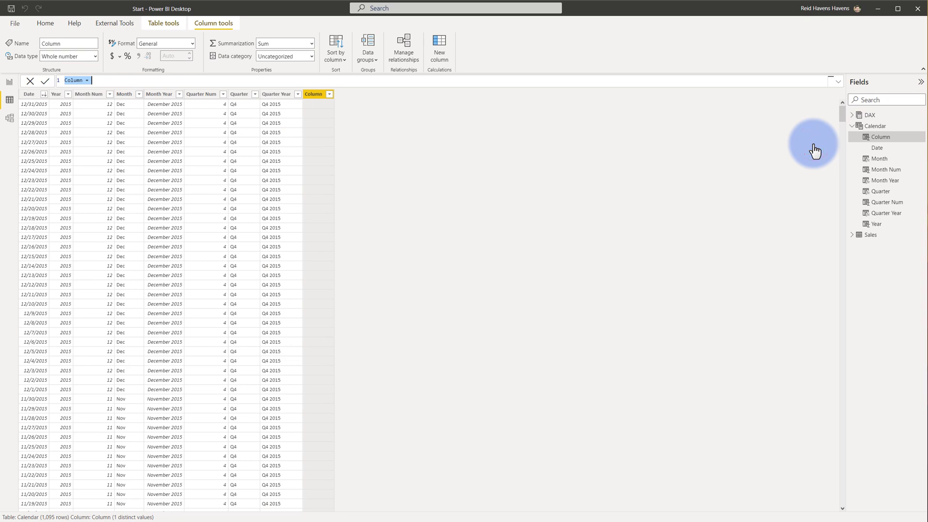
{"action": "type", "text": "Quarter Year Num = year"}
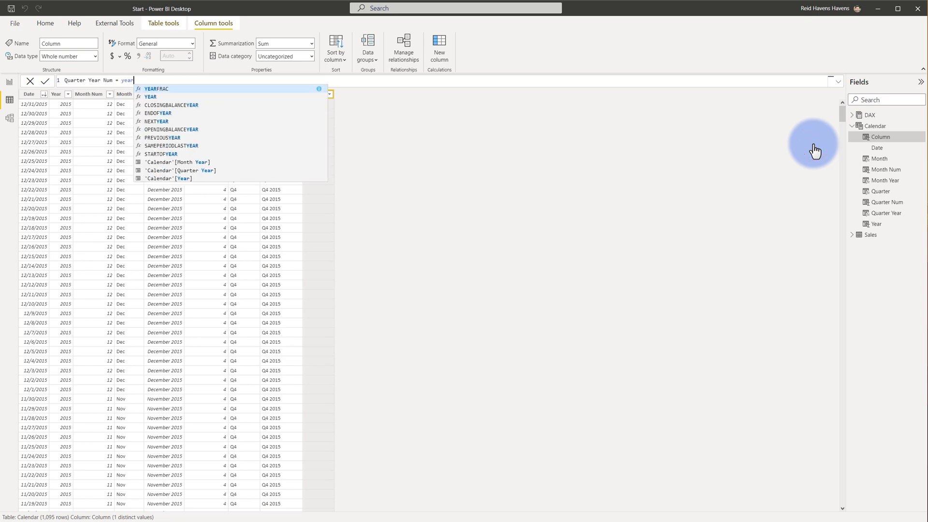
{"action": "left_click", "coordinate": [179, 178]}
{"action": "type", "text": "& "}
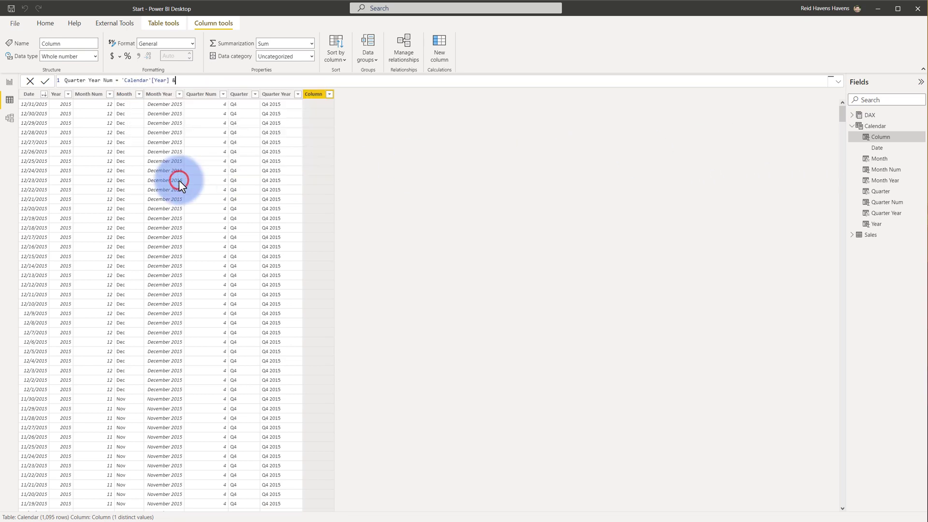
{"action": "type", "text": "qu"}
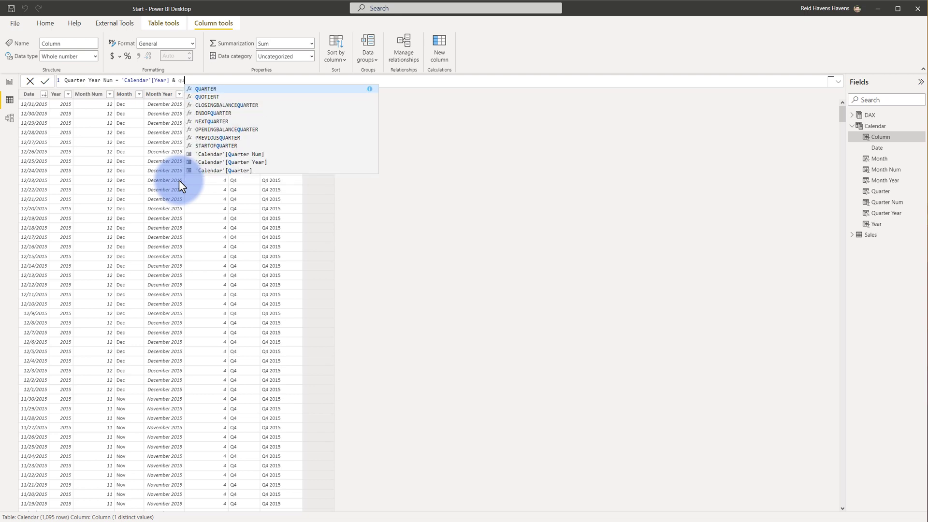
{"action": "left_click", "coordinate": [246, 155]}
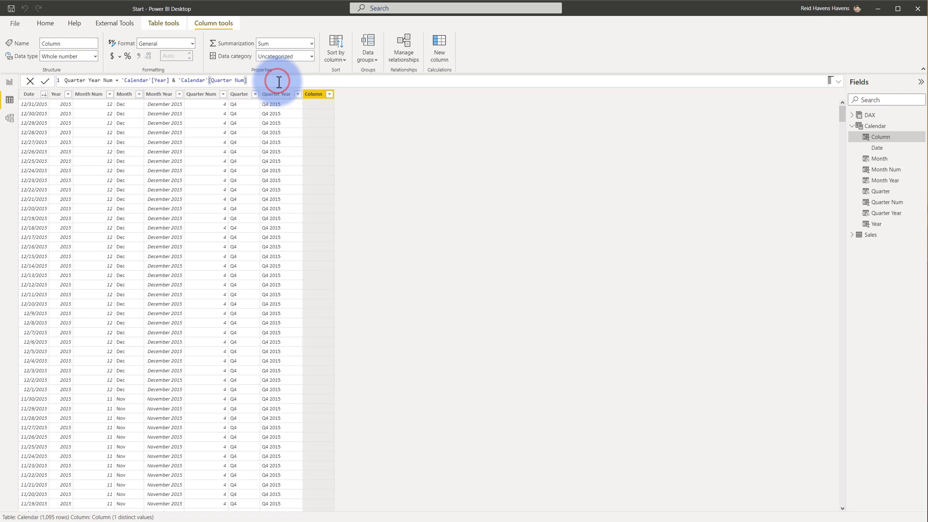
{"action": "key", "text": "Return"}
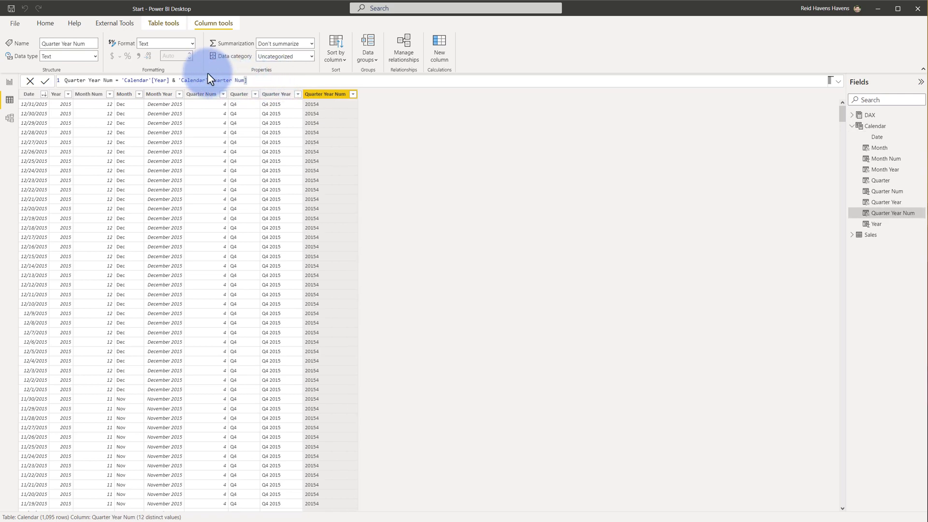
Step: Change Quarter Year Num's data type to Whole number and confirm
{"action": "left_click", "coordinate": [93, 57]}
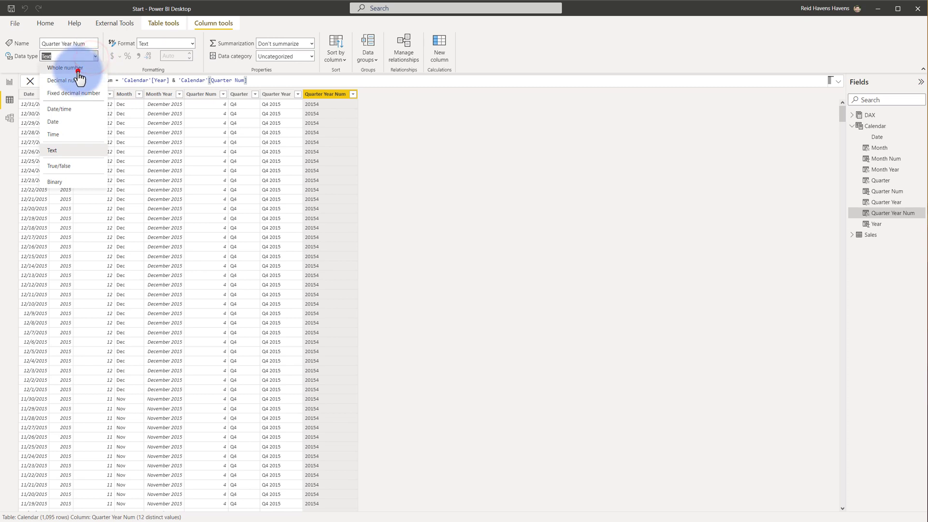
{"action": "left_click", "coordinate": [77, 71]}
{"action": "left_click", "coordinate": [417, 295]}
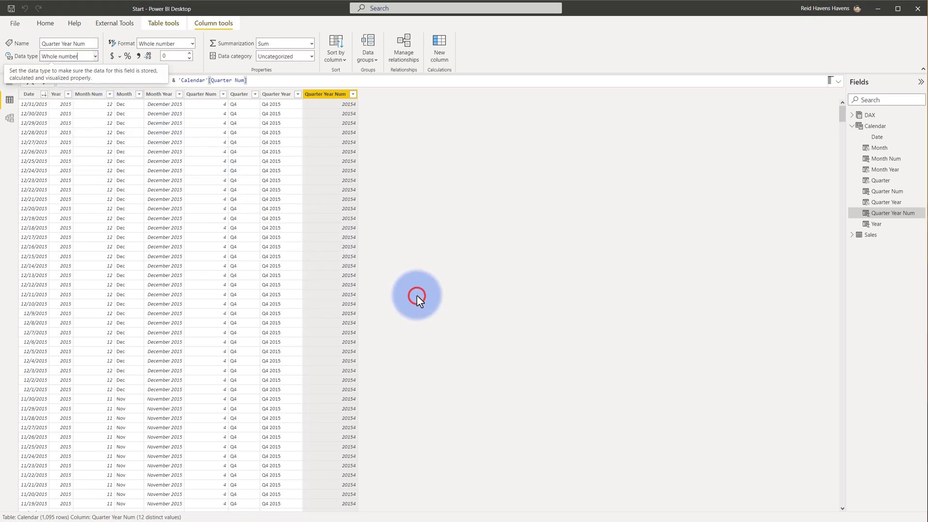
Step: Sort the Quarter Year column by Quarter Year Num
{"action": "left_click", "coordinate": [276, 93]}
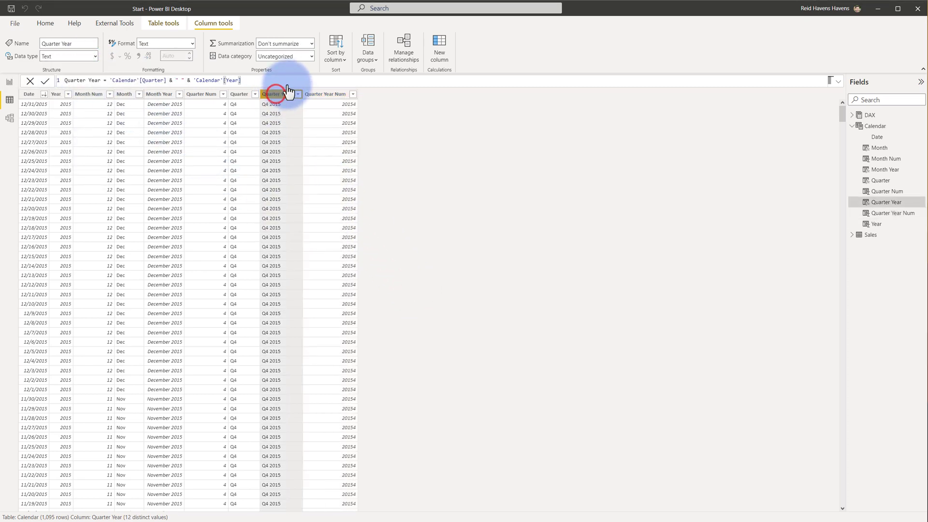
{"action": "left_click", "coordinate": [332, 48]}
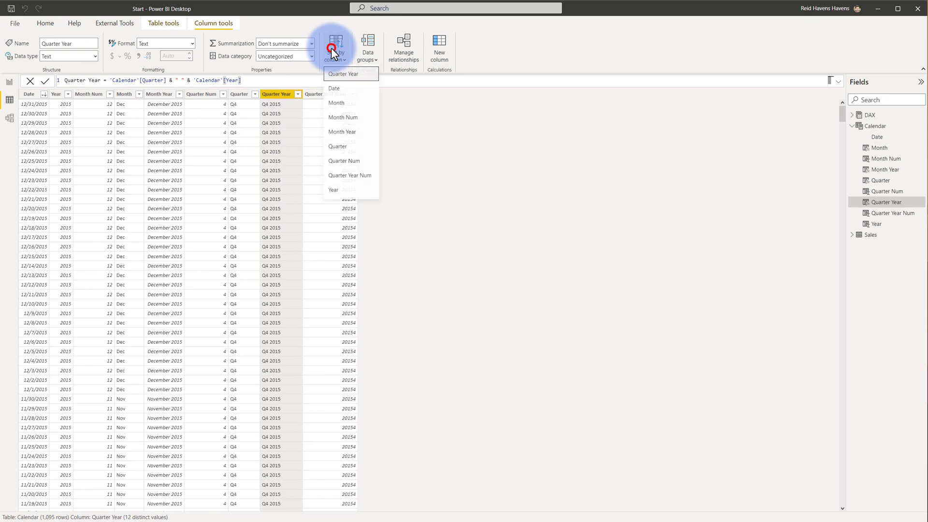
{"action": "left_click", "coordinate": [343, 172]}
Step: Hide the Quarter Year Num column in report view
{"action": "left_click", "coordinate": [319, 94]}
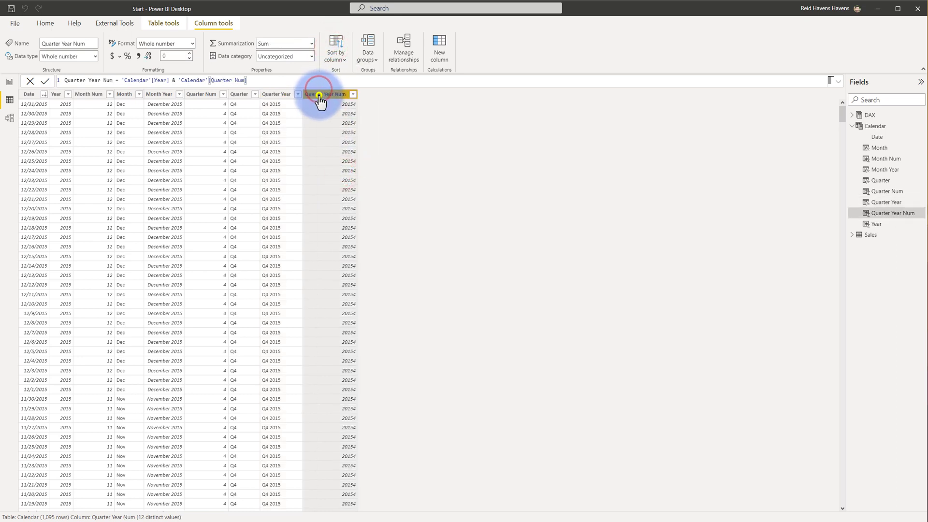
{"action": "right_click", "coordinate": [319, 96]}
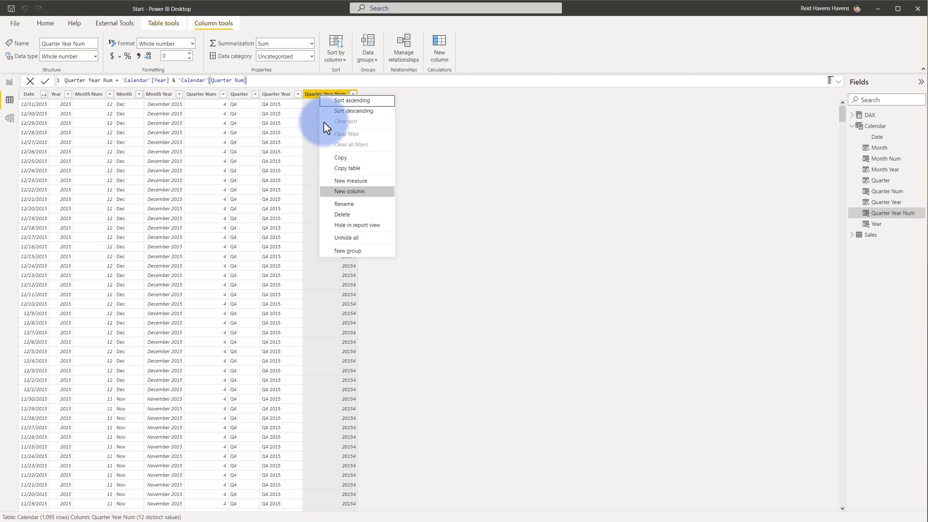
{"action": "left_click", "coordinate": [341, 224]}
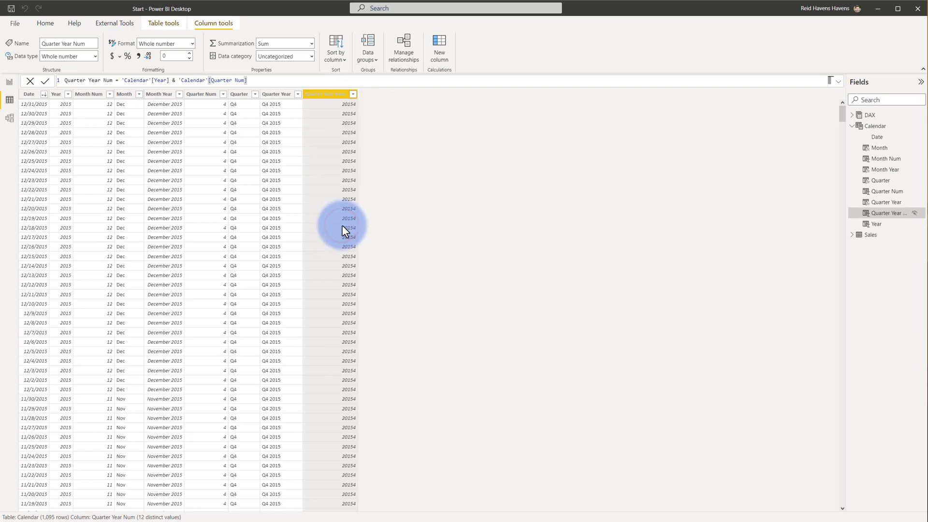
{"action": "left_click", "coordinate": [294, 121]}
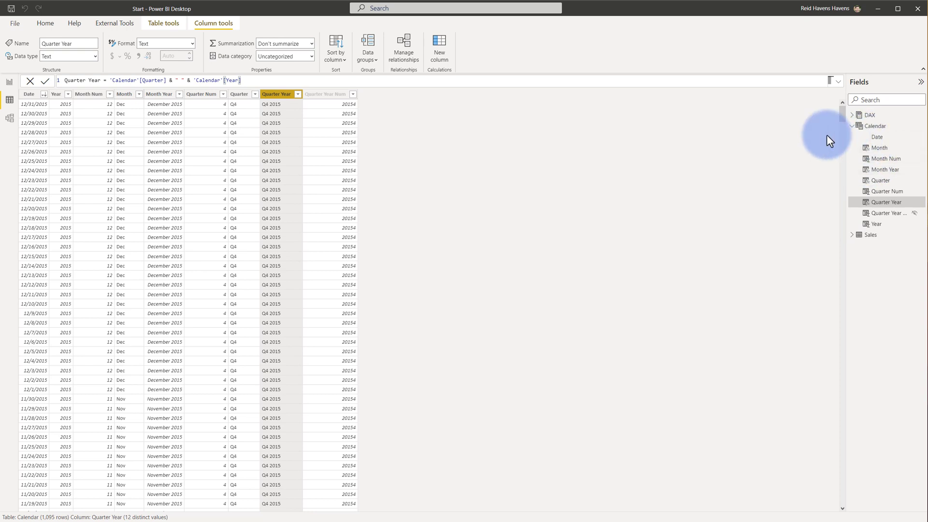
Step: In model view, create a hierarchy from Year and rename it Date Hierarchy
{"action": "left_click", "coordinate": [12, 120]}
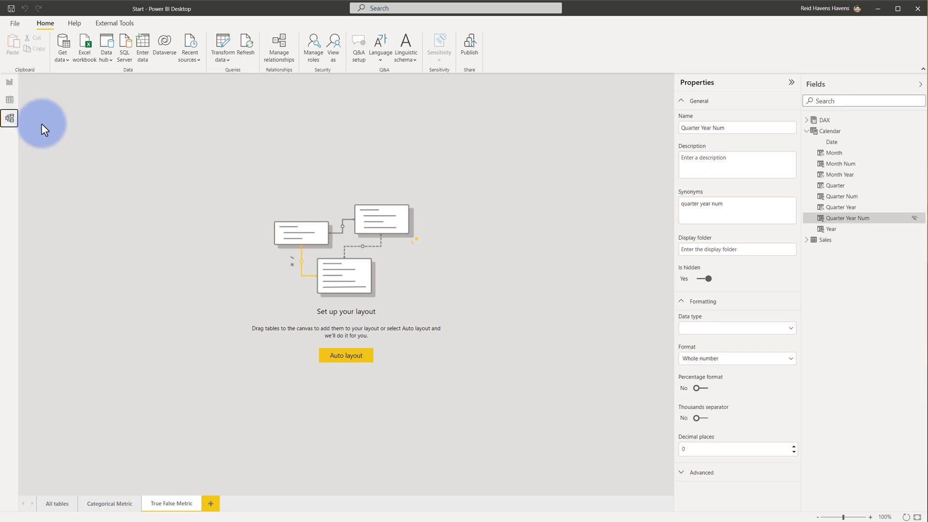
{"action": "right_click", "coordinate": [826, 230]}
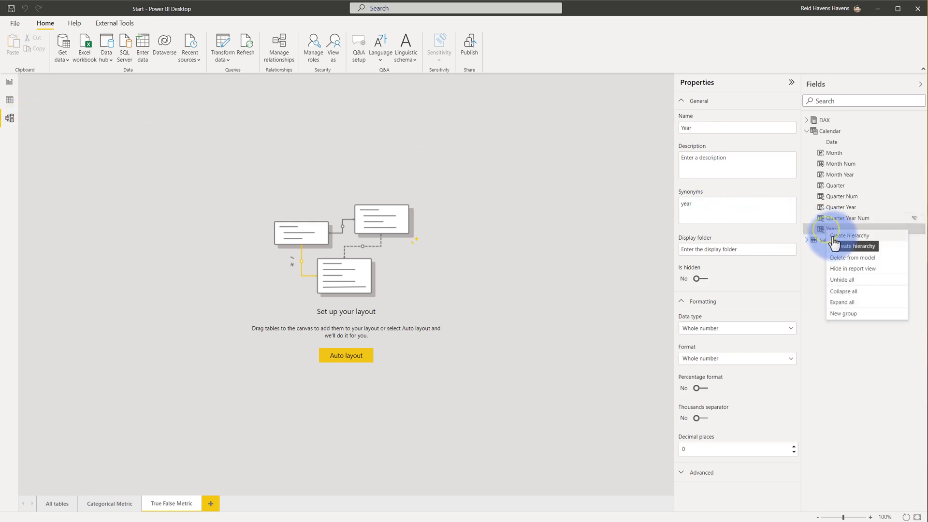
{"action": "left_click", "coordinate": [828, 235]}
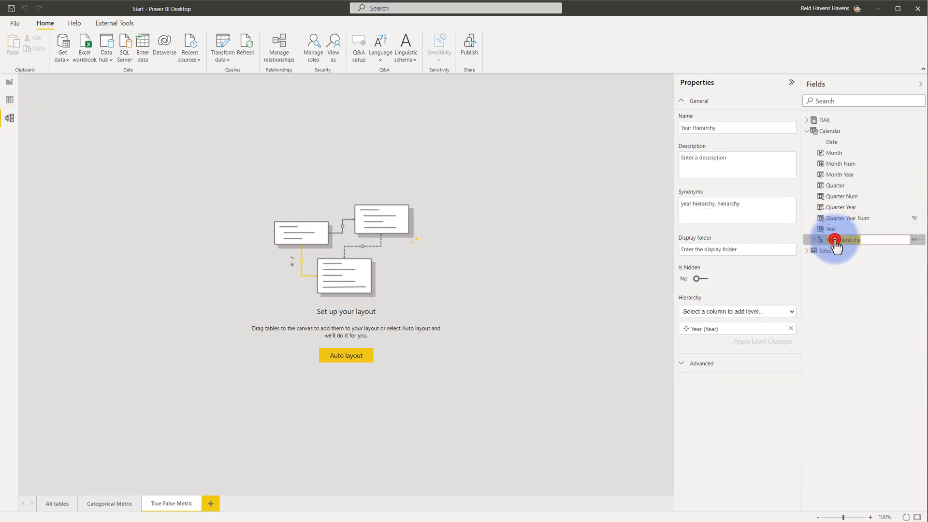
{"action": "double_click", "coordinate": [835, 240]}
{"action": "type", "text": "Date"}
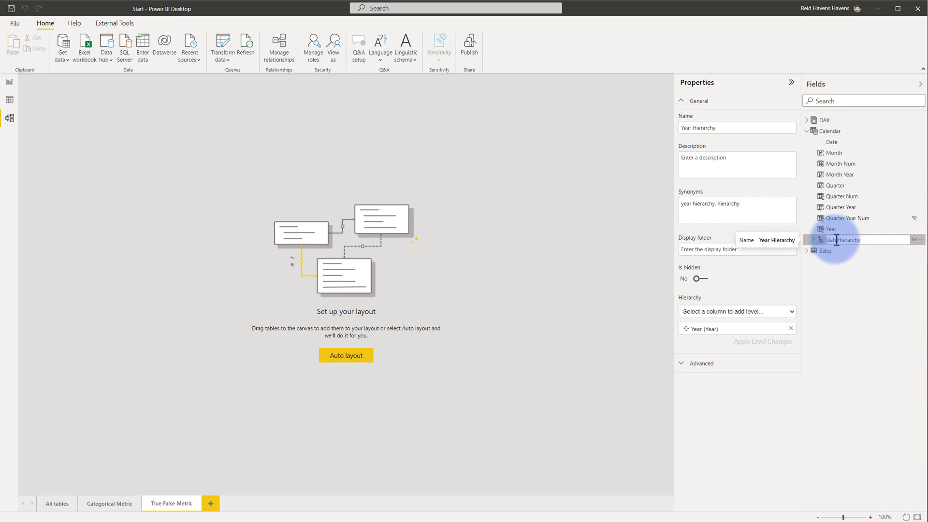
{"action": "key", "text": "Return"}
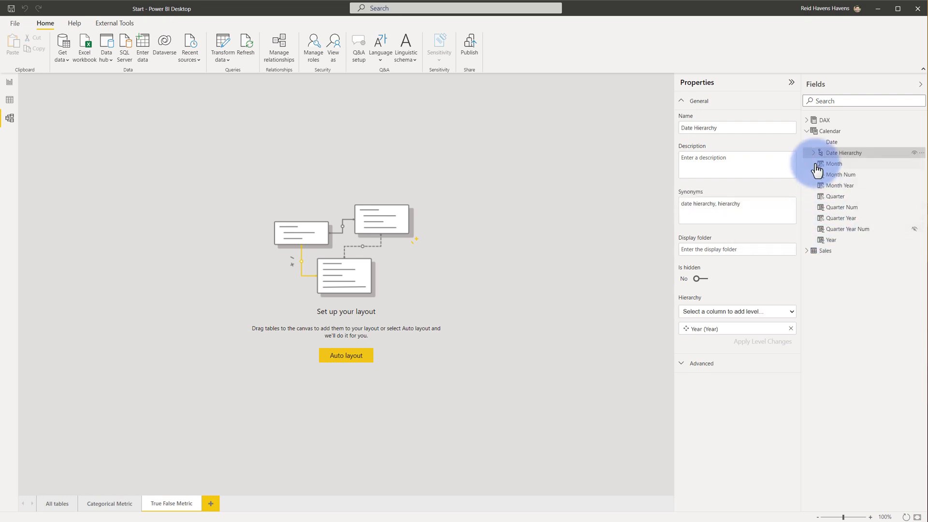
Step: Add Quarter Year and Month Year as levels of Date Hierarchy
{"action": "left_click", "coordinate": [813, 153]}
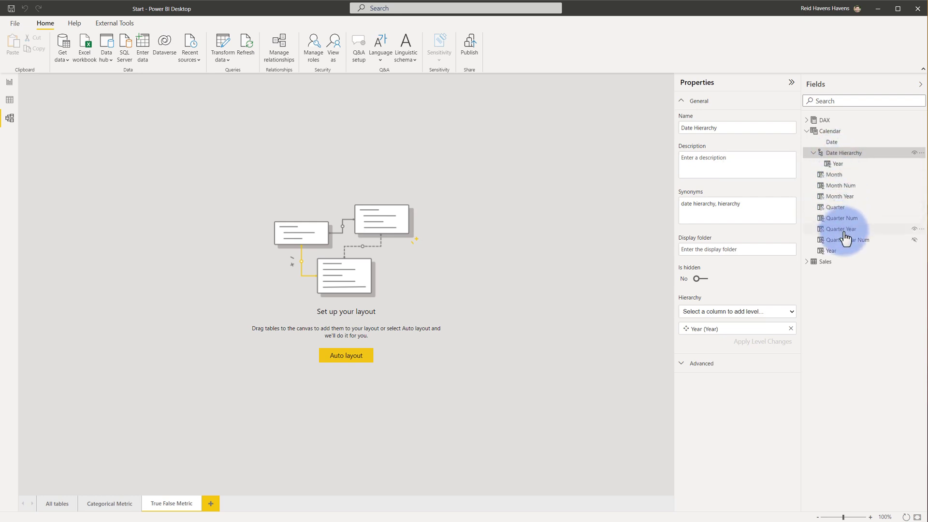
{"action": "left_click_drag", "start_coordinate": [843, 231], "coordinate": [870, 165]}
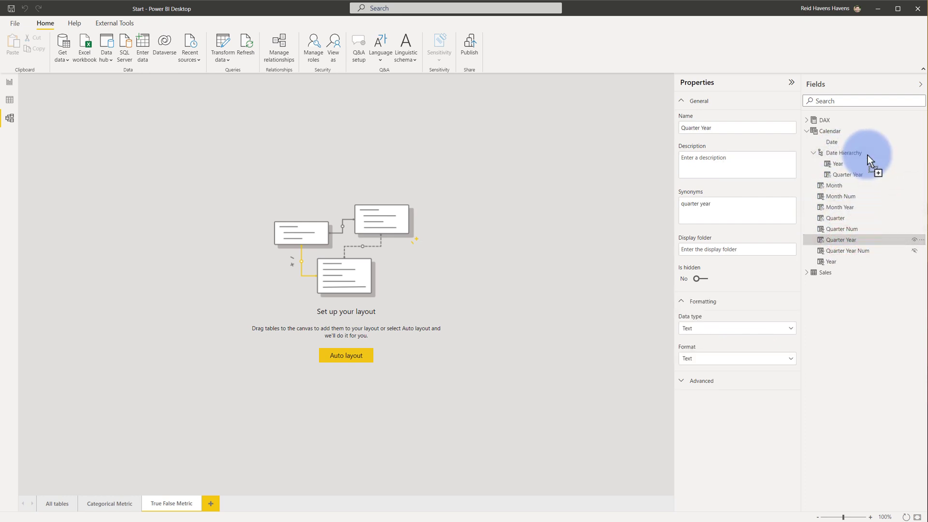
{"action": "left_click_drag", "start_coordinate": [843, 207], "coordinate": [827, 161]}
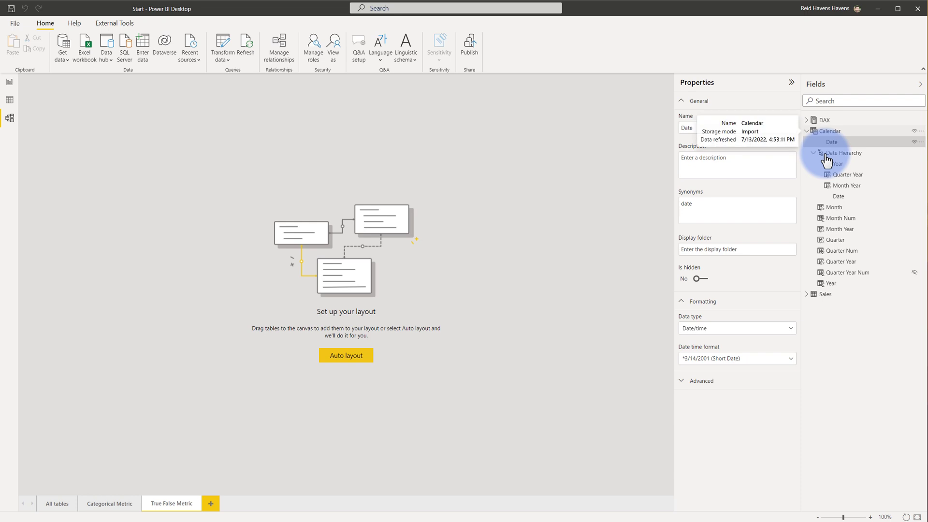
Step: Mark Calendar as the date table using its Date column, then show the All tables layout
{"action": "right_click", "coordinate": [822, 132]}
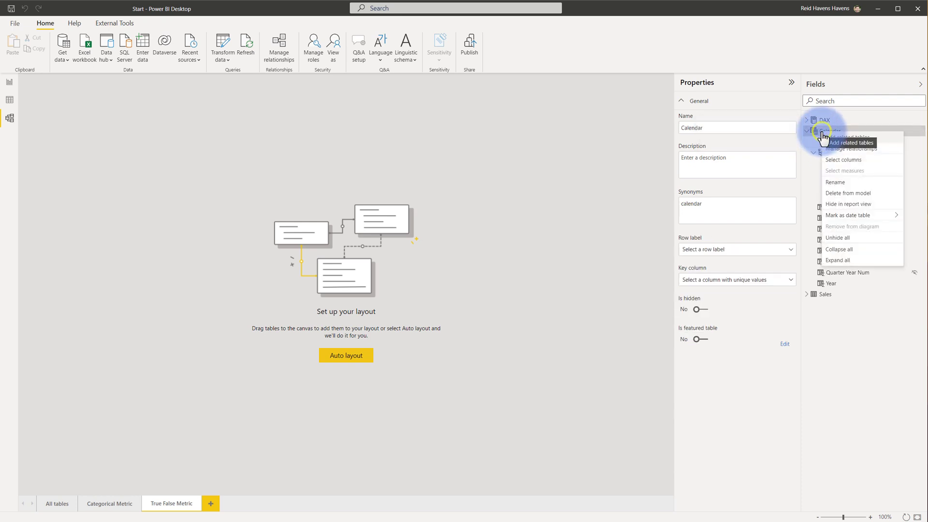
{"action": "mouse_move", "coordinate": [832, 218]}
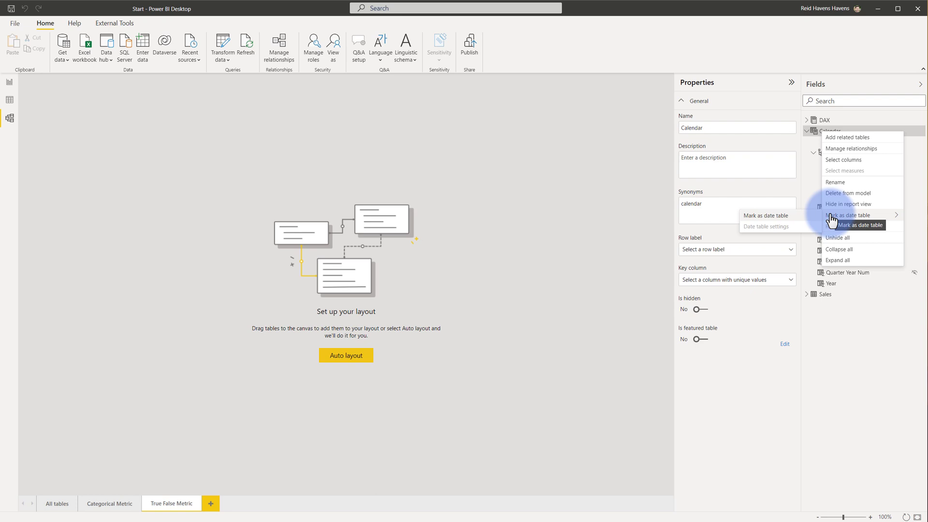
{"action": "left_click", "coordinate": [769, 216]}
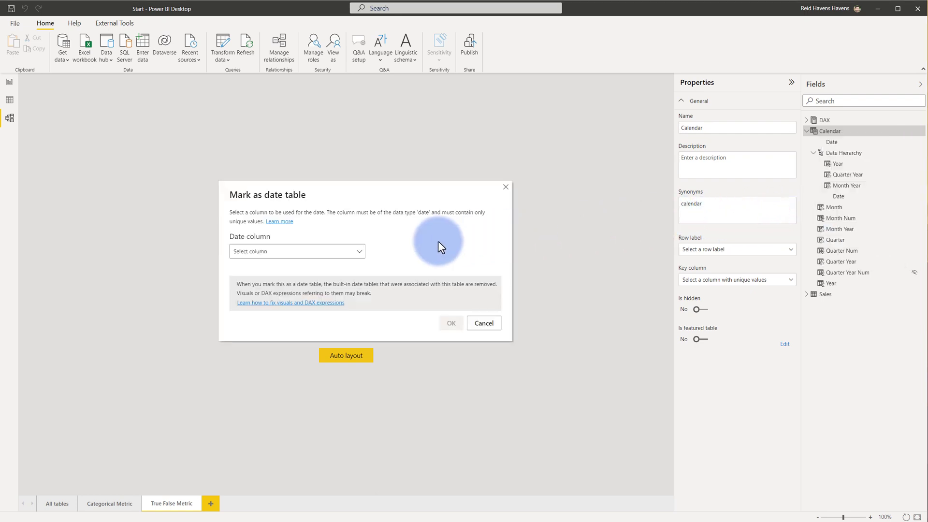
{"action": "left_click", "coordinate": [342, 251]}
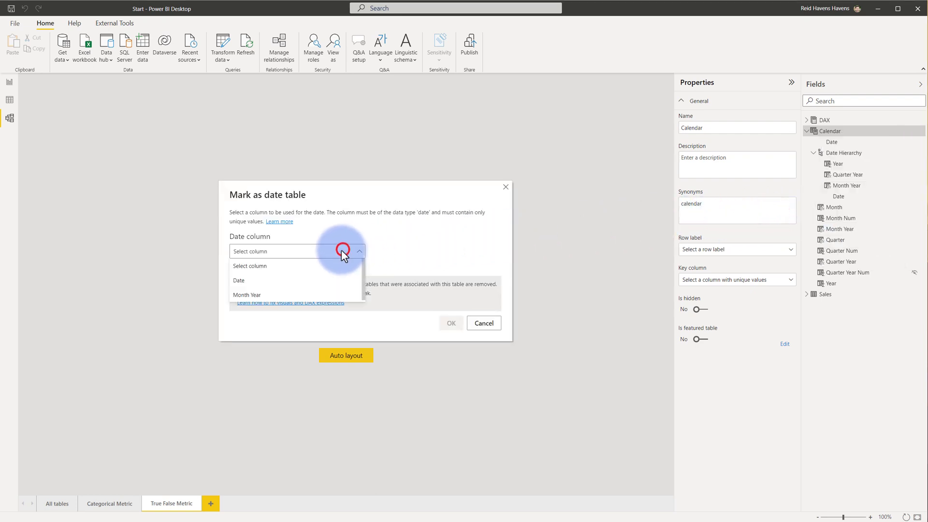
{"action": "left_click", "coordinate": [241, 283]}
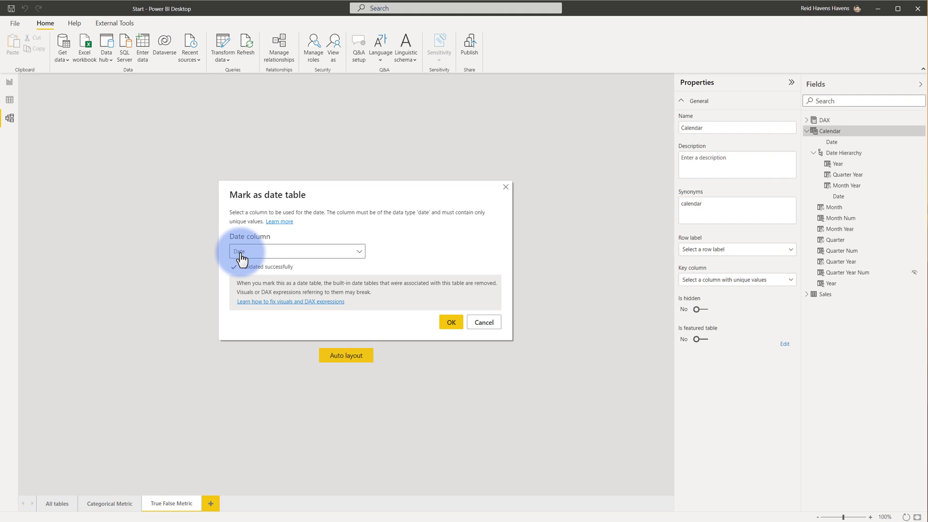
{"action": "left_click", "coordinate": [445, 322]}
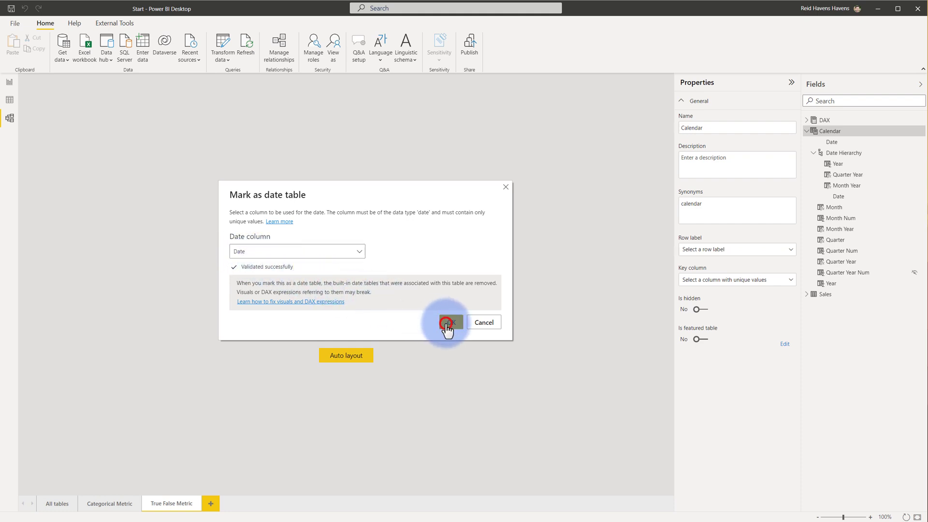
{"action": "left_click", "coordinate": [55, 504]}
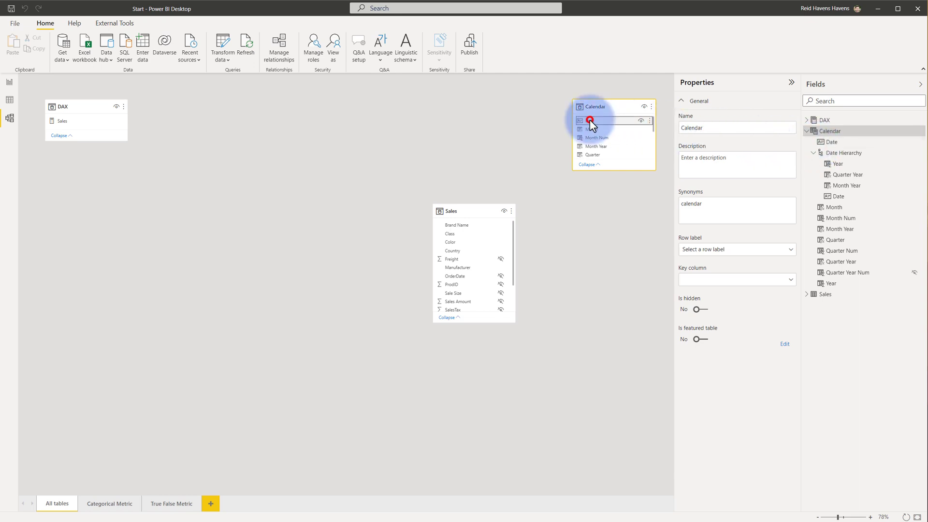
Step: Relate Calendar's Date to Sales and put Date Hierarchy in a Hierarchies display folder
{"action": "left_click_drag", "start_coordinate": [590, 119], "coordinate": [465, 274]}
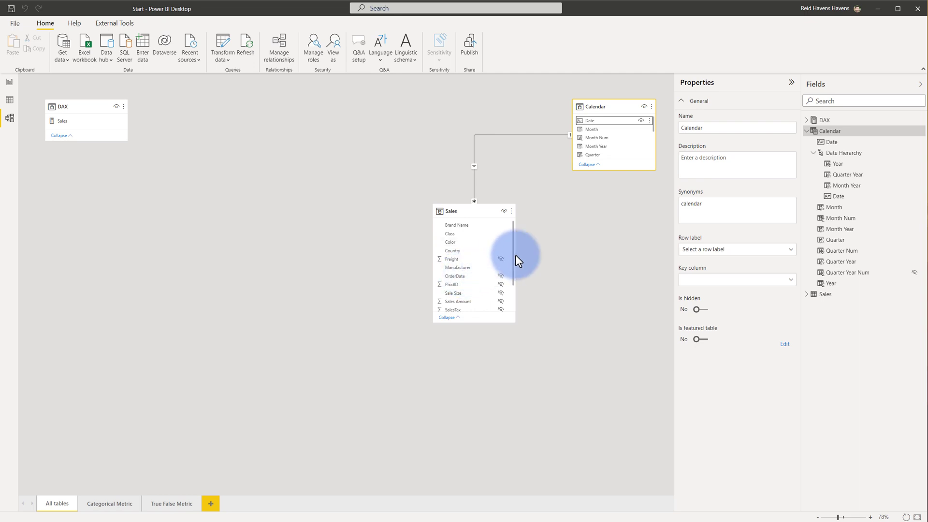
{"action": "left_click", "coordinate": [829, 152]}
{"action": "left_click", "coordinate": [715, 249]}
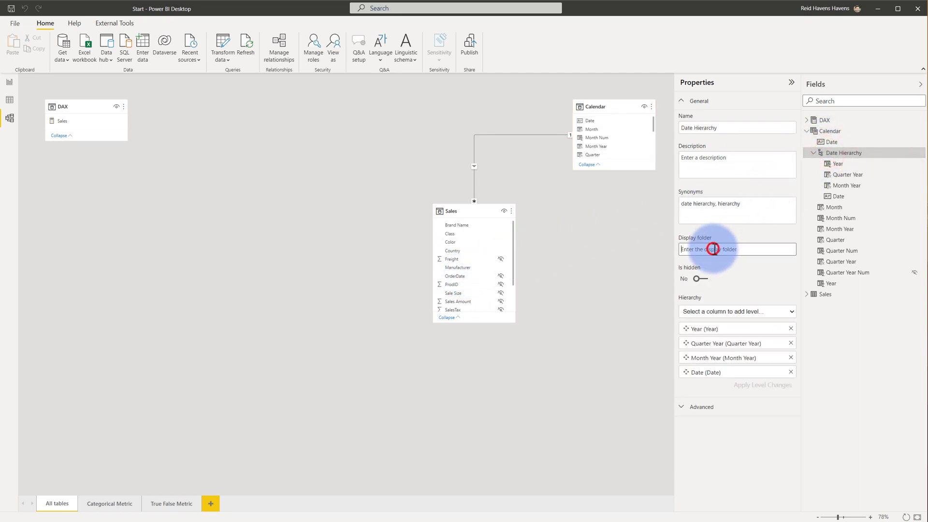
{"action": "type", "text": "Hierarchies"}
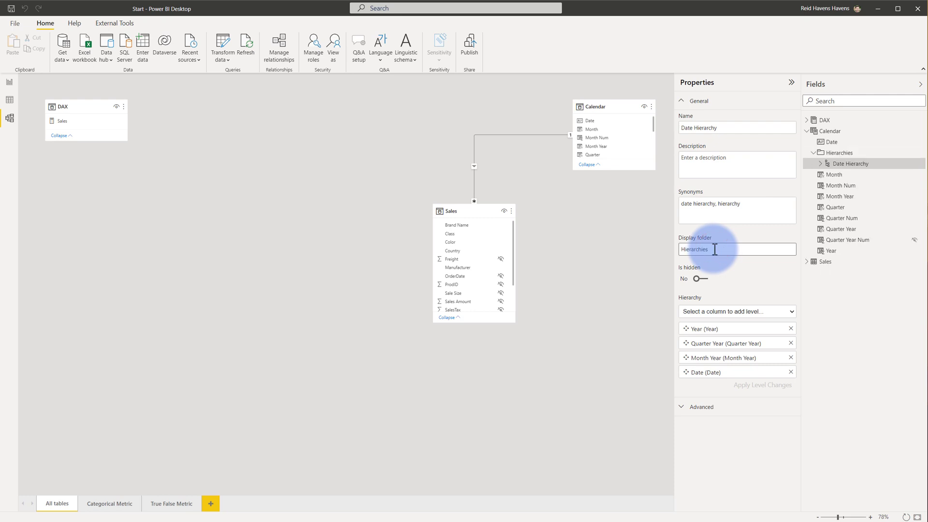
Step: Place all Calendar columns in a Columns display folder and collapse both folders
{"action": "left_click", "coordinate": [831, 142]}
{"action": "left_click", "coordinate": [828, 173], "text": "ctrl"}
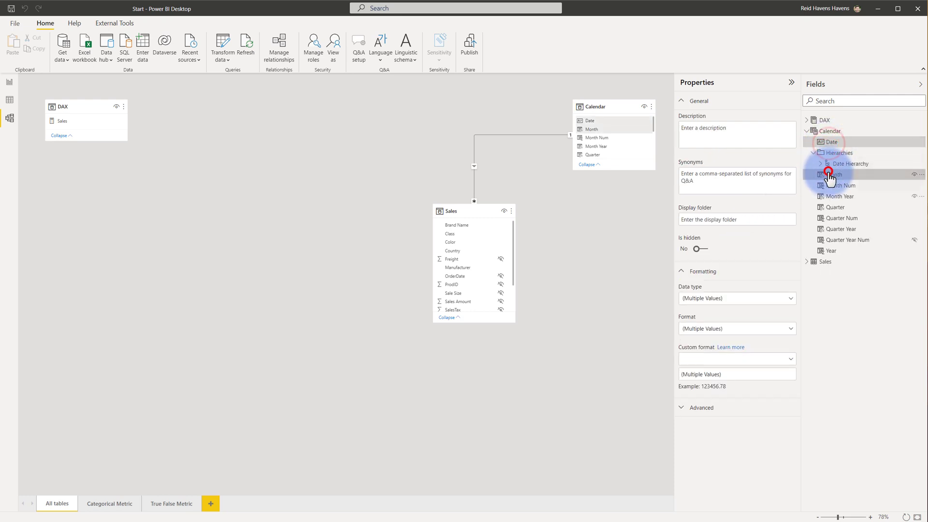
{"action": "left_click", "coordinate": [830, 251], "text": "ctrl"}
{"action": "left_click", "coordinate": [829, 240], "text": "ctrl"}
{"action": "left_click", "coordinate": [831, 229], "text": "ctrl"}
{"action": "left_click", "coordinate": [832, 218], "text": "ctrl"}
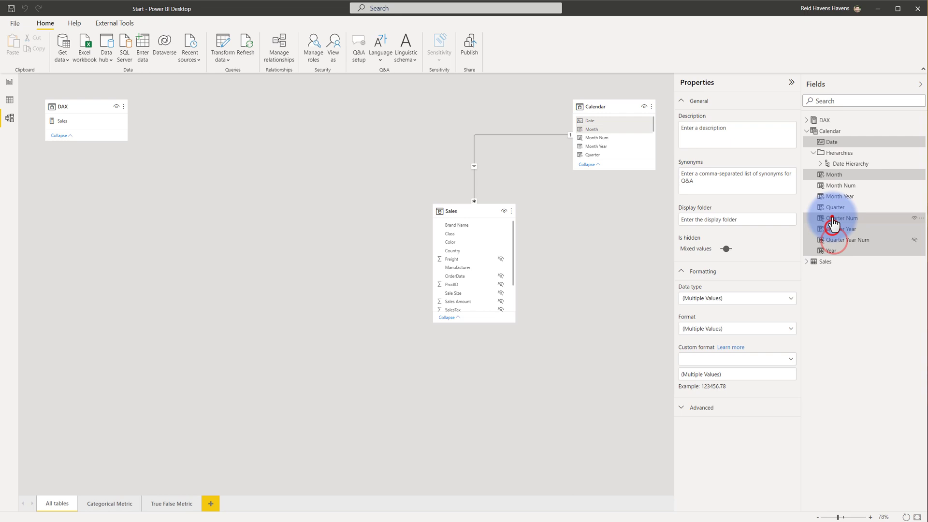
{"action": "left_click", "coordinate": [834, 207], "text": "ctrl"}
{"action": "left_click", "coordinate": [838, 197], "text": "ctrl"}
{"action": "left_click", "coordinate": [837, 185], "text": "ctrl"}
{"action": "left_click", "coordinate": [740, 219]}
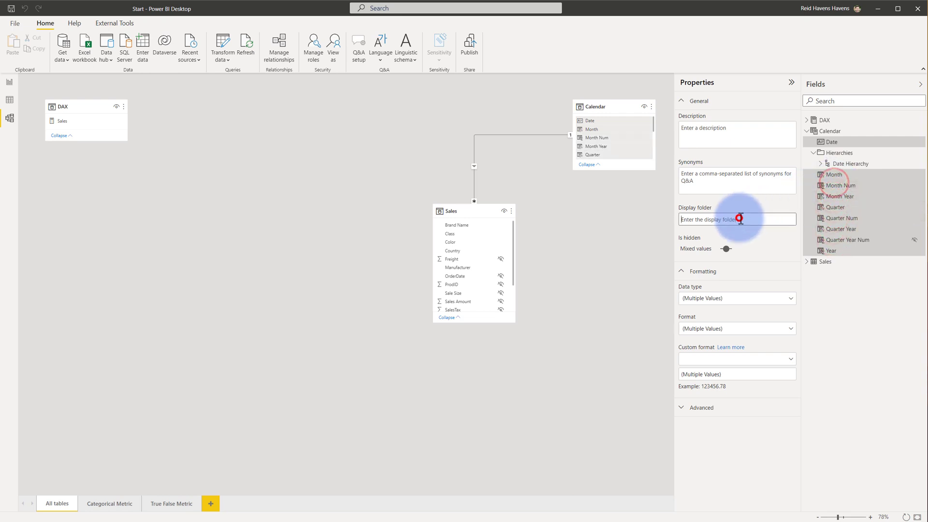
{"action": "type", "text": "Columns"}
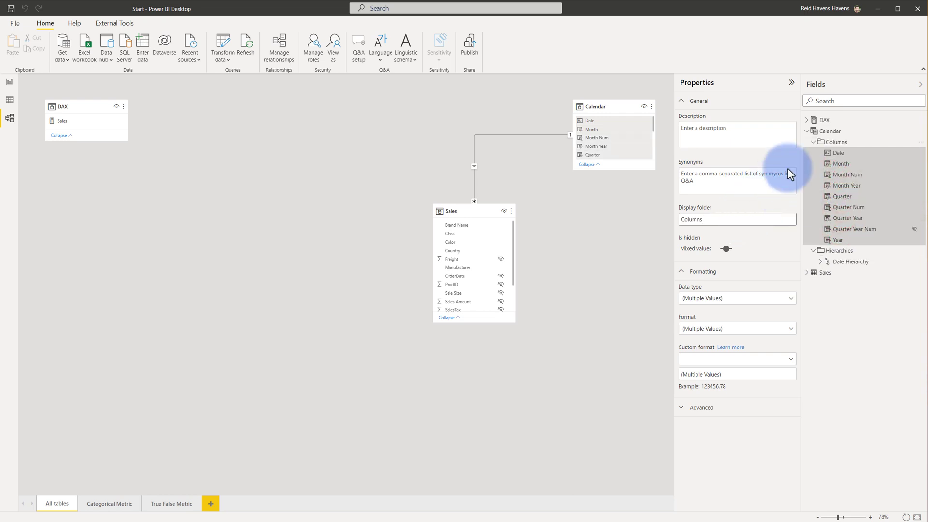
{"action": "left_click", "coordinate": [813, 142]}
{"action": "left_click", "coordinate": [813, 153]}
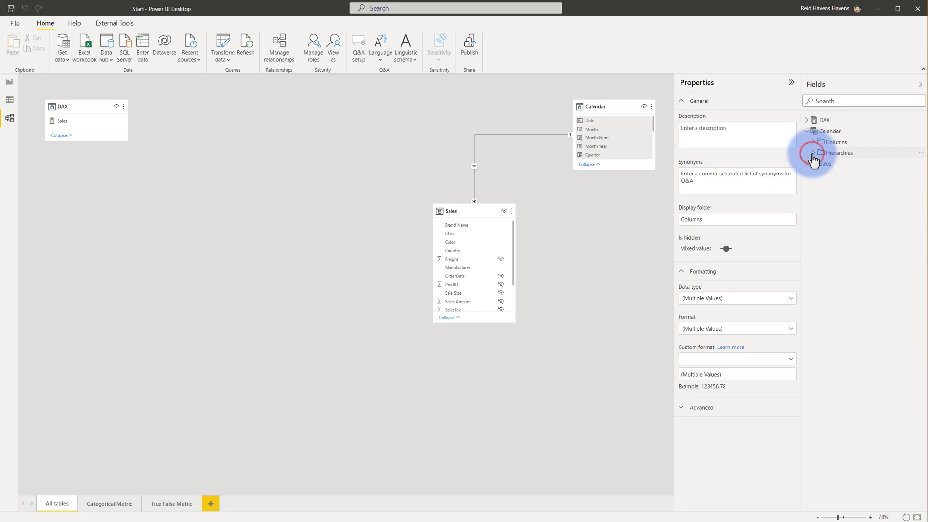
Step: Replace OrderDate with Date Hierarchy on the chart's X-axis and drill down to months
{"action": "left_click", "coordinate": [8, 82]}
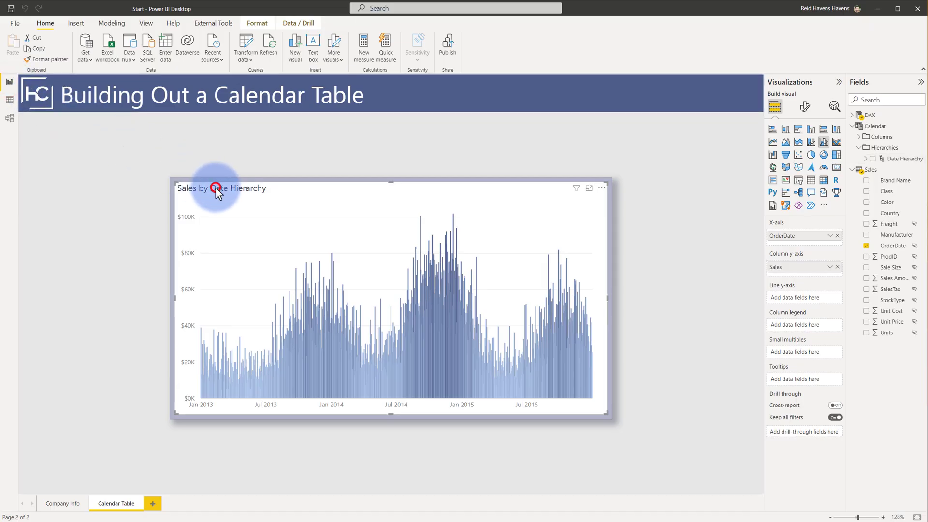
{"action": "left_click", "coordinate": [838, 236]}
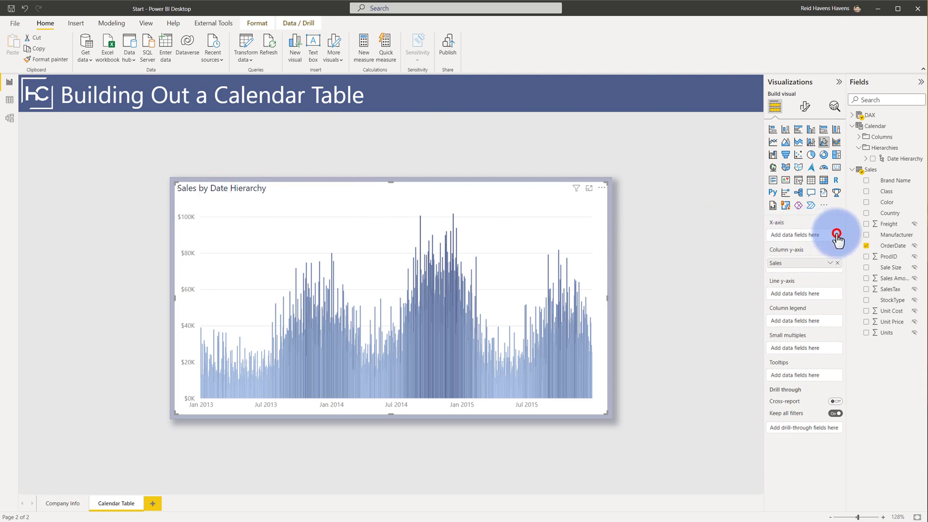
{"action": "left_click_drag", "start_coordinate": [894, 160], "coordinate": [802, 239]}
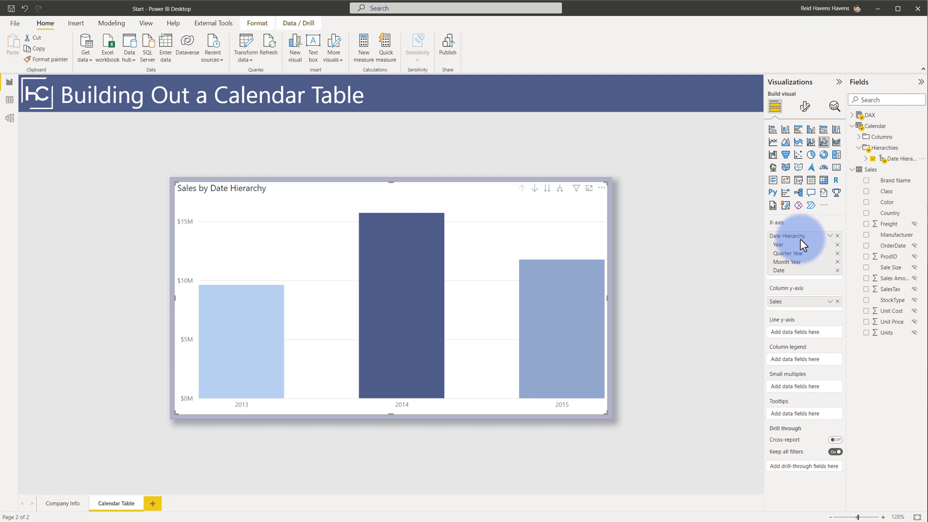
{"action": "left_click", "coordinate": [547, 190]}
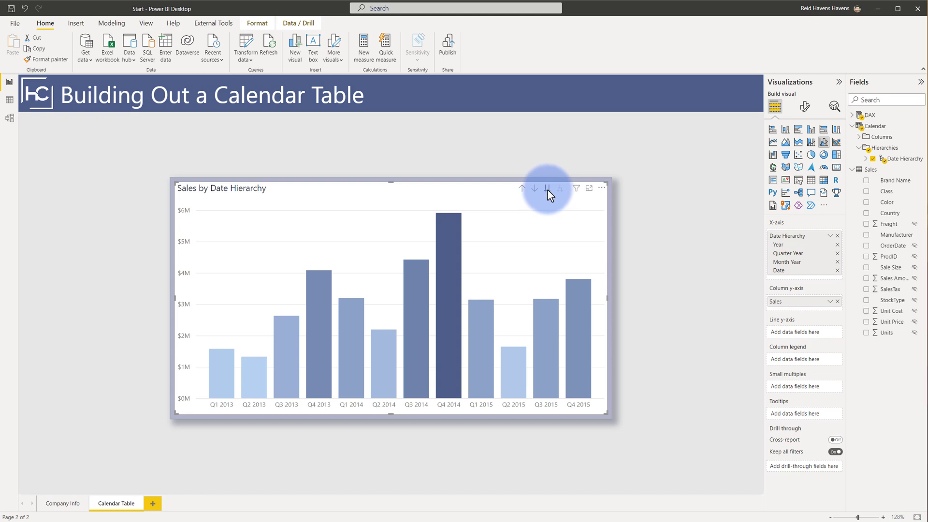
{"action": "left_click", "coordinate": [547, 189]}
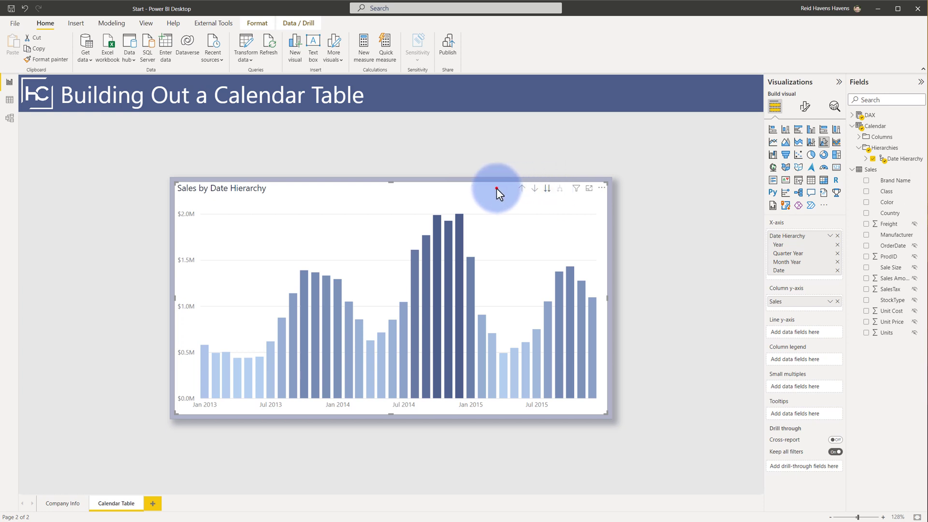
Step: Switch the chart's X-axis type to Categorical, then back to Continuous
{"action": "left_click", "coordinate": [804, 107]}
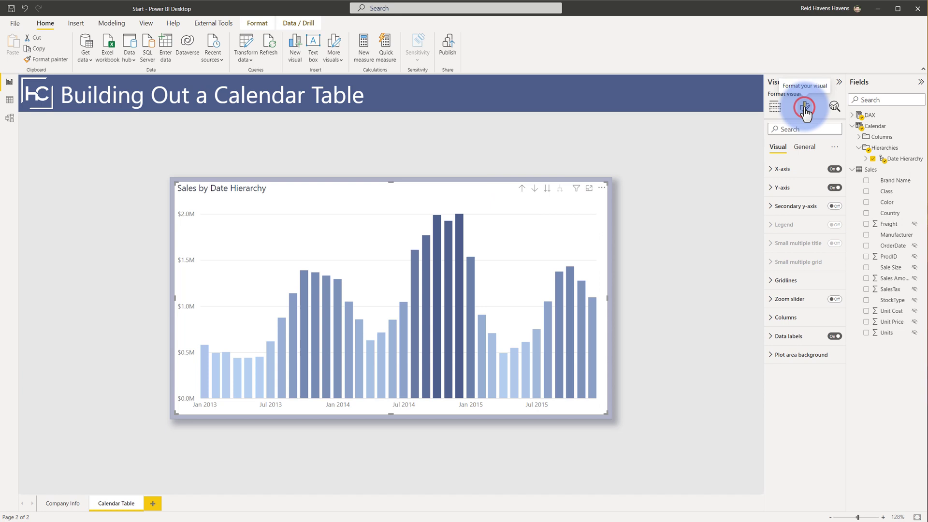
{"action": "left_click", "coordinate": [782, 170]}
{"action": "left_click", "coordinate": [788, 196]}
{"action": "left_click", "coordinate": [787, 218]}
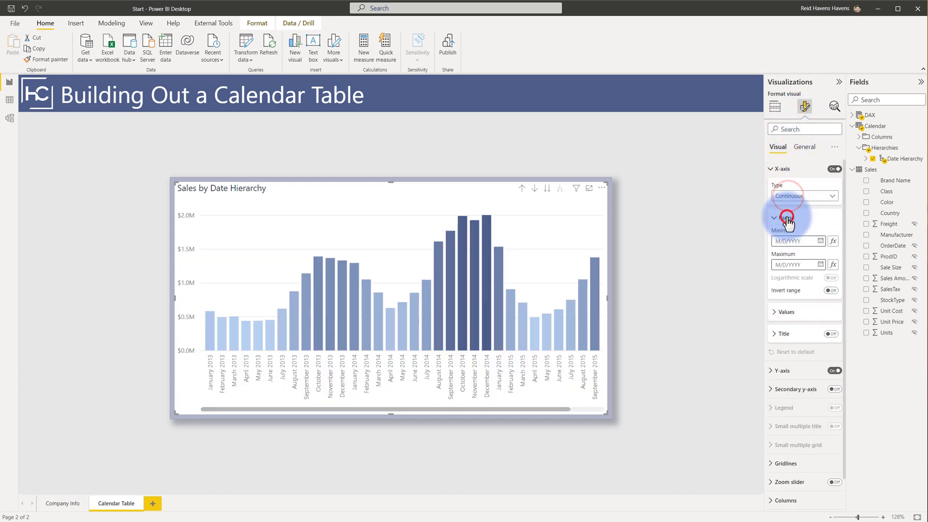
{"action": "left_click", "coordinate": [787, 218]}
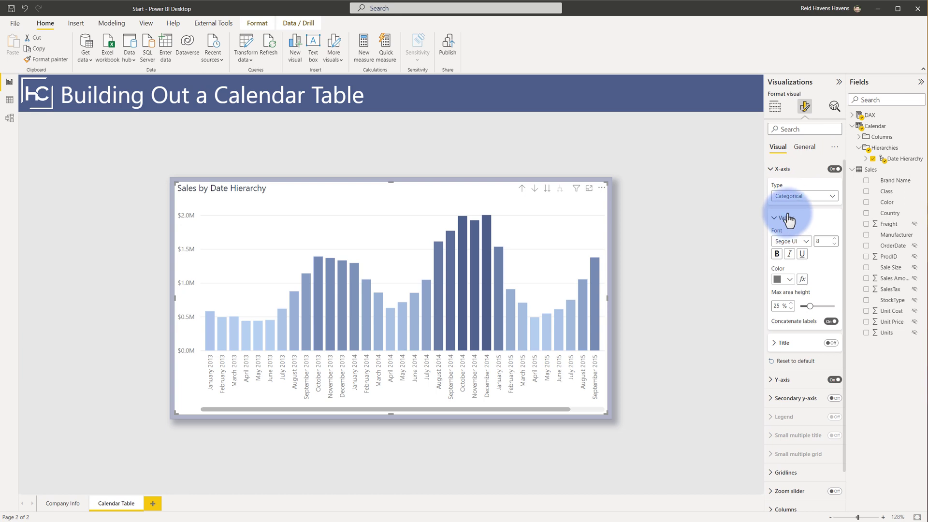
{"action": "left_click", "coordinate": [789, 197]}
{"action": "left_click", "coordinate": [790, 207]}
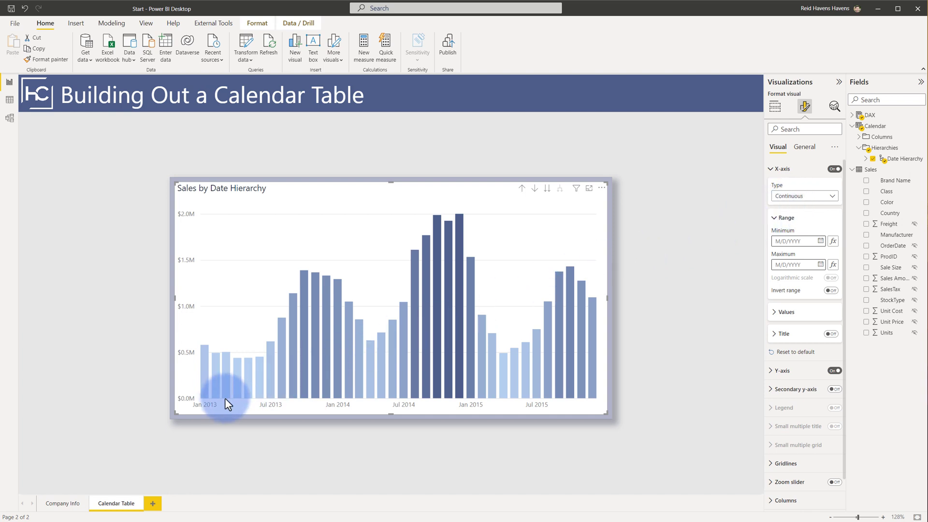
{"action": "mouse_move", "coordinate": [219, 399]}
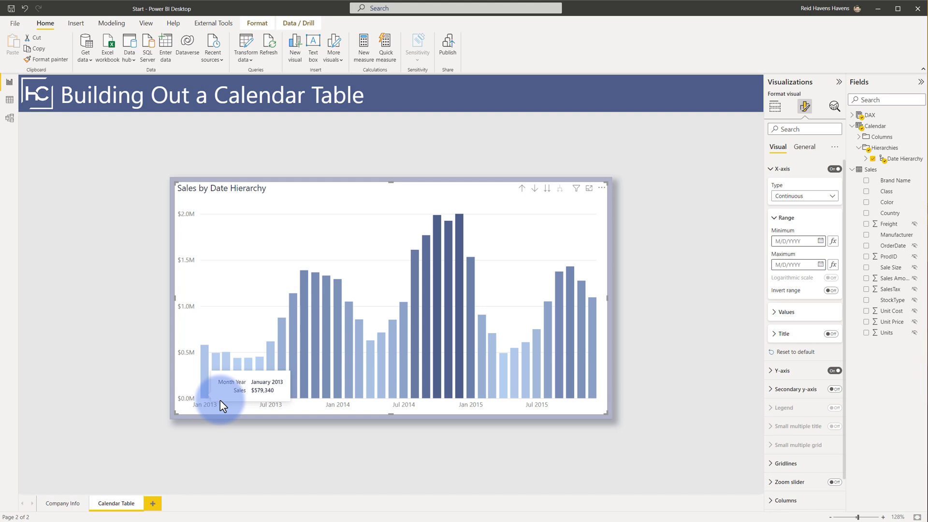